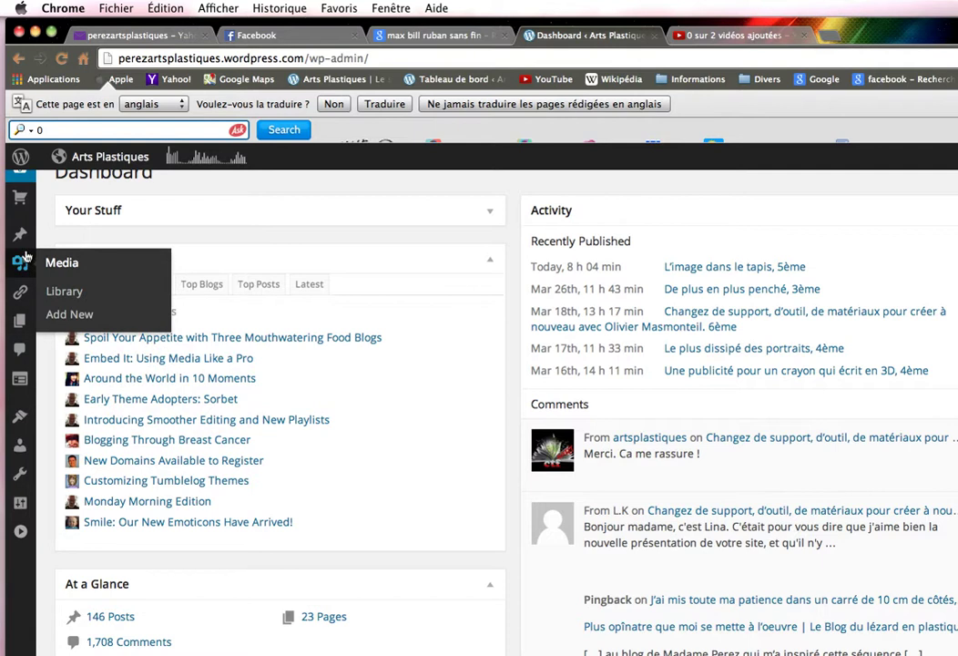
Create a new post titled "titre du nouvel article" with the body text "tape le texte".
mouse_move(20, 241)
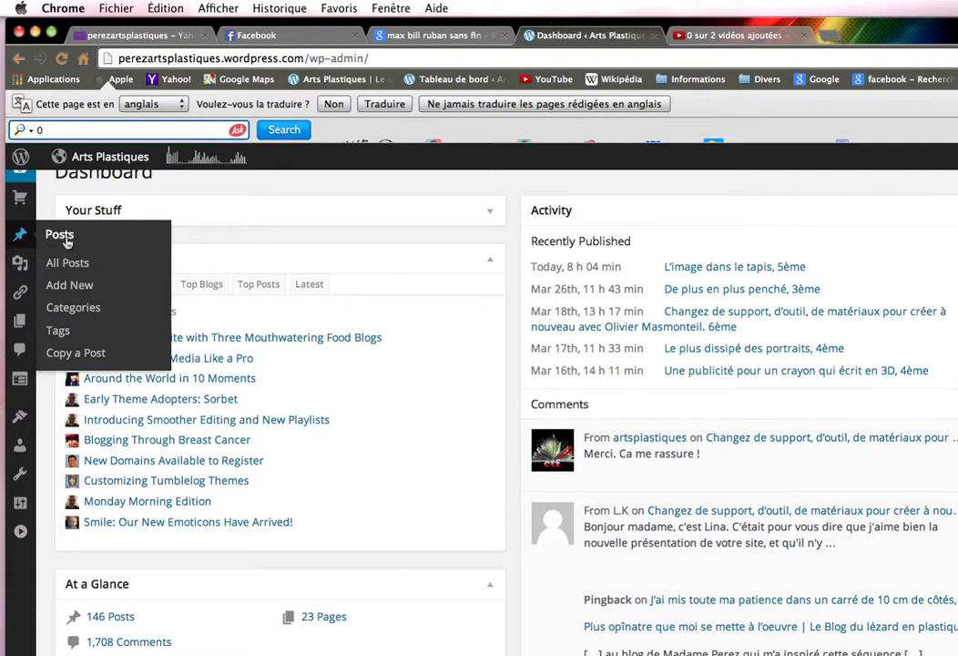
click(70, 286)
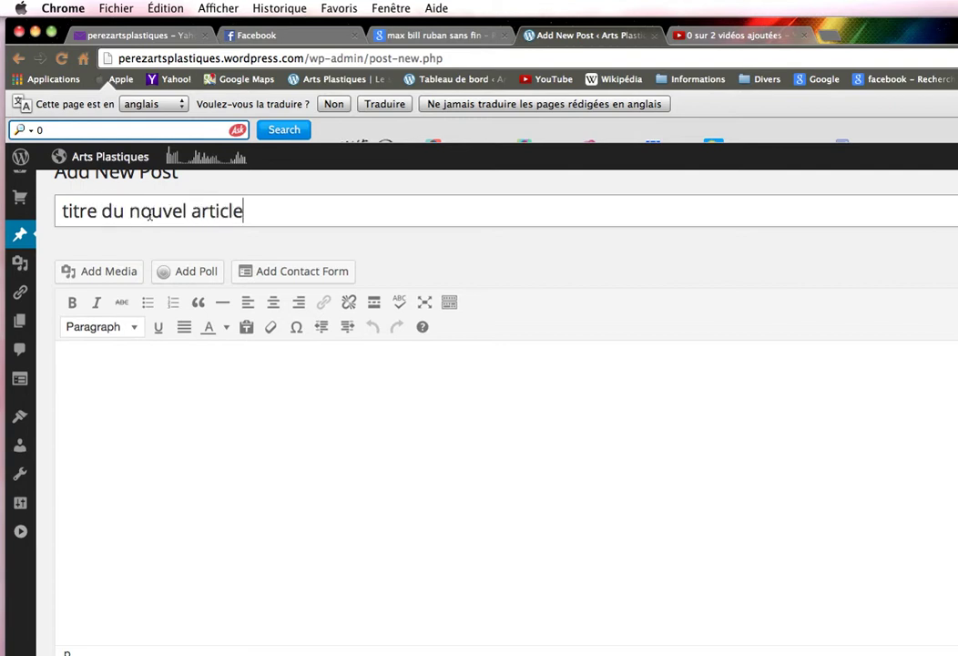
click(124, 356)
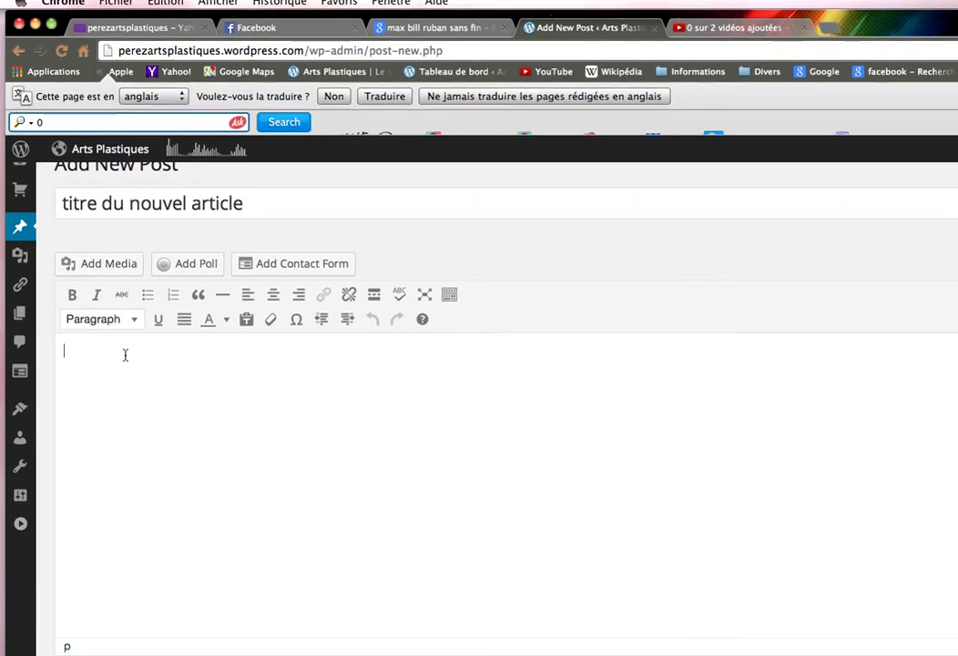
text(tape le texte)
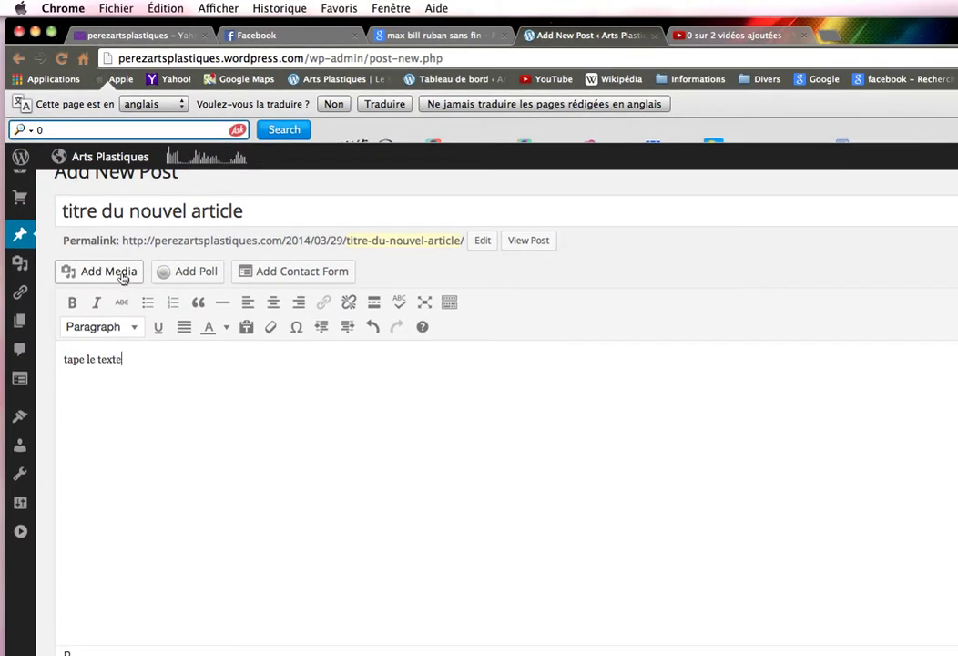
Try to upload 2.png from the desktop into the media library for the new post.
click(108, 272)
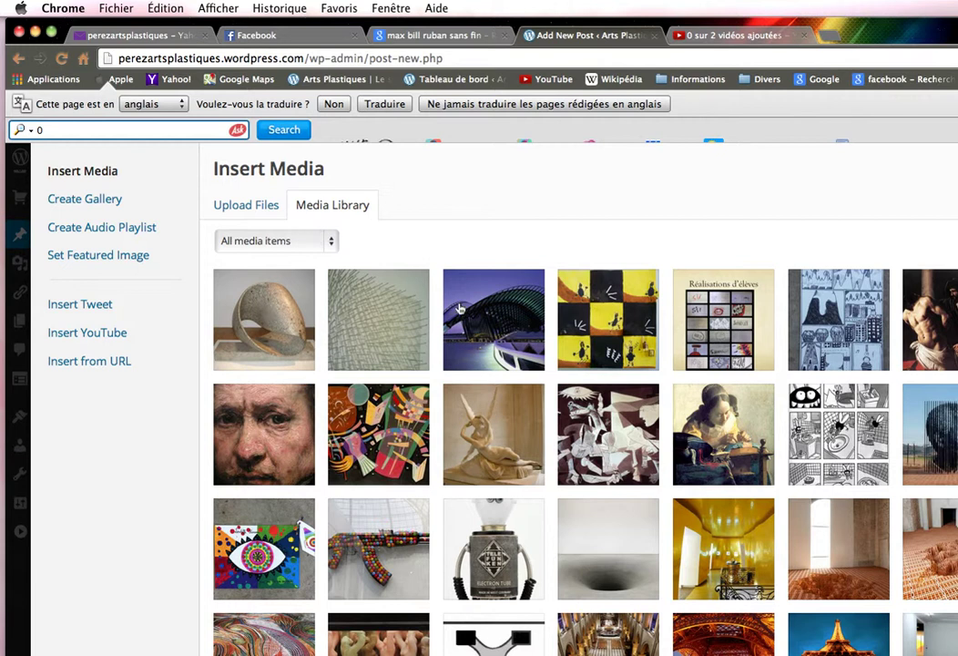
scroll(460, 309, down, 8)
scroll(460, 309, up, 8)
drag(412, 24, 465, 105)
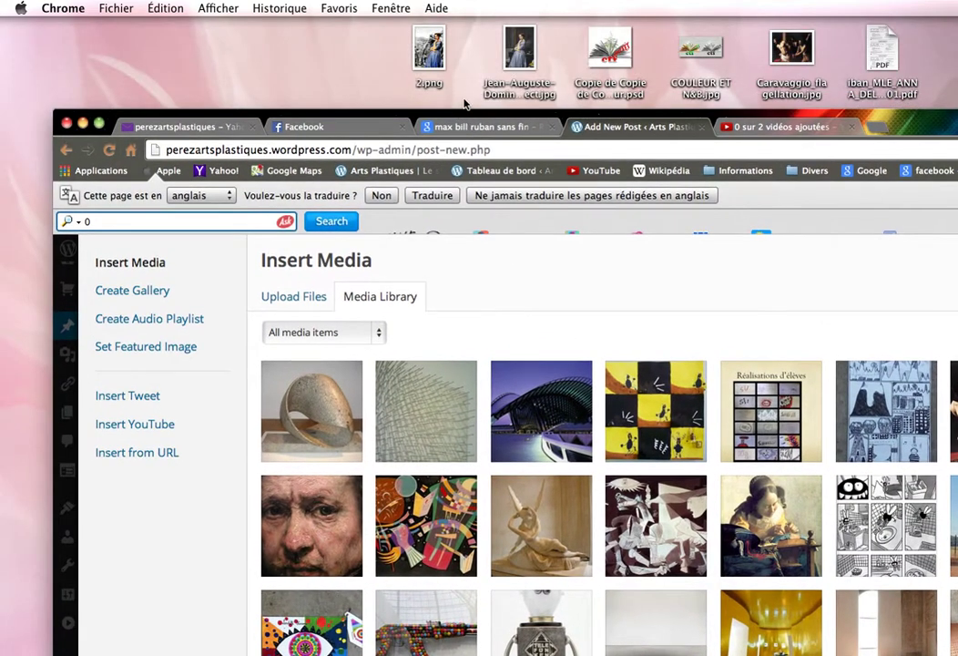
drag(430, 45, 413, 358)
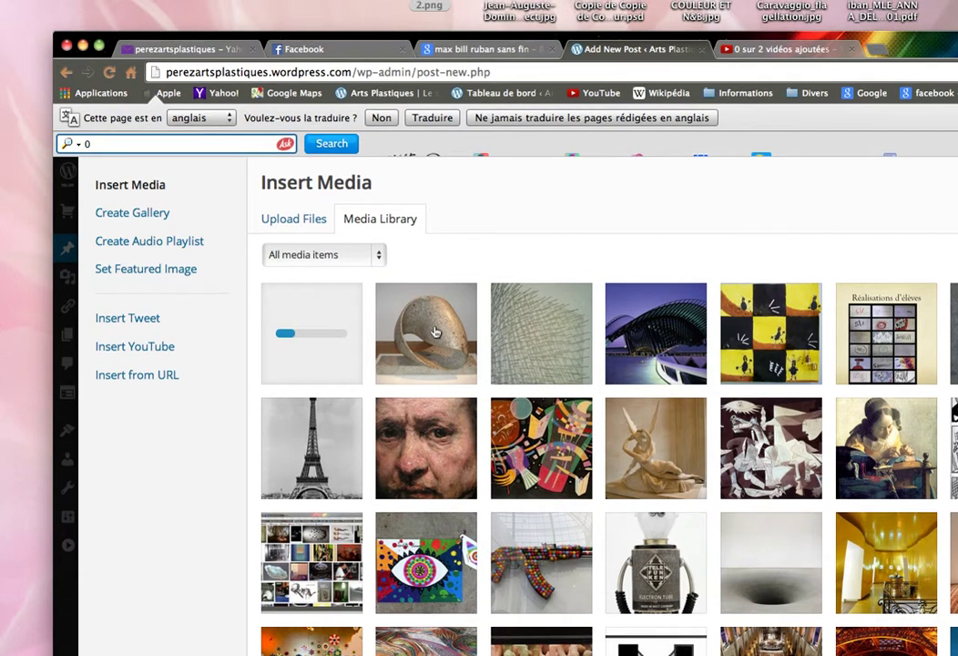
Select the sculpture image dsc00091_small.jpg in the media library and try Custom URL as its link target.
click(436, 333)
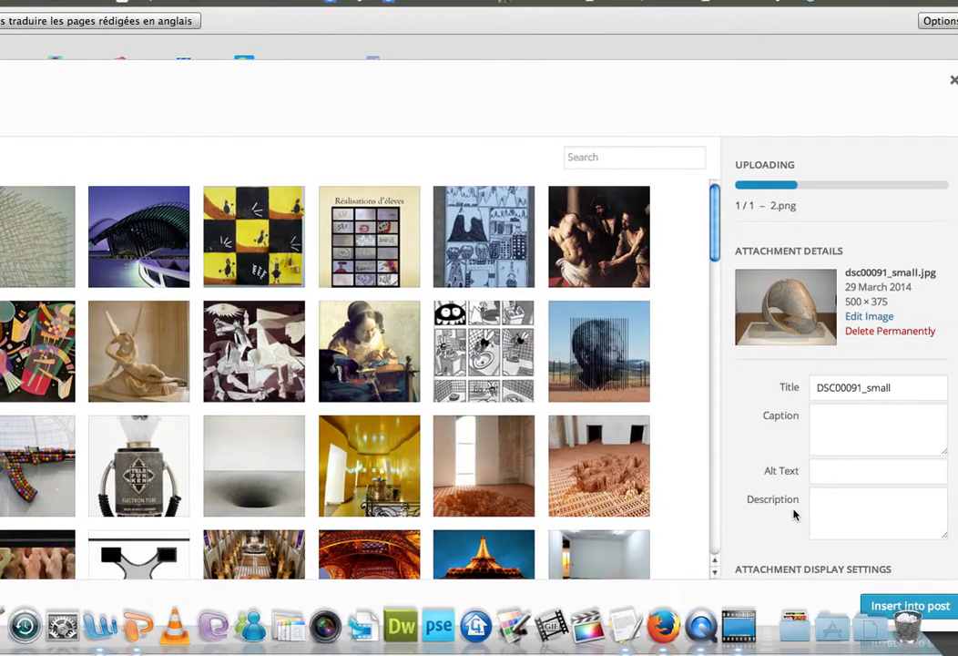
scroll(794, 515, down, 3)
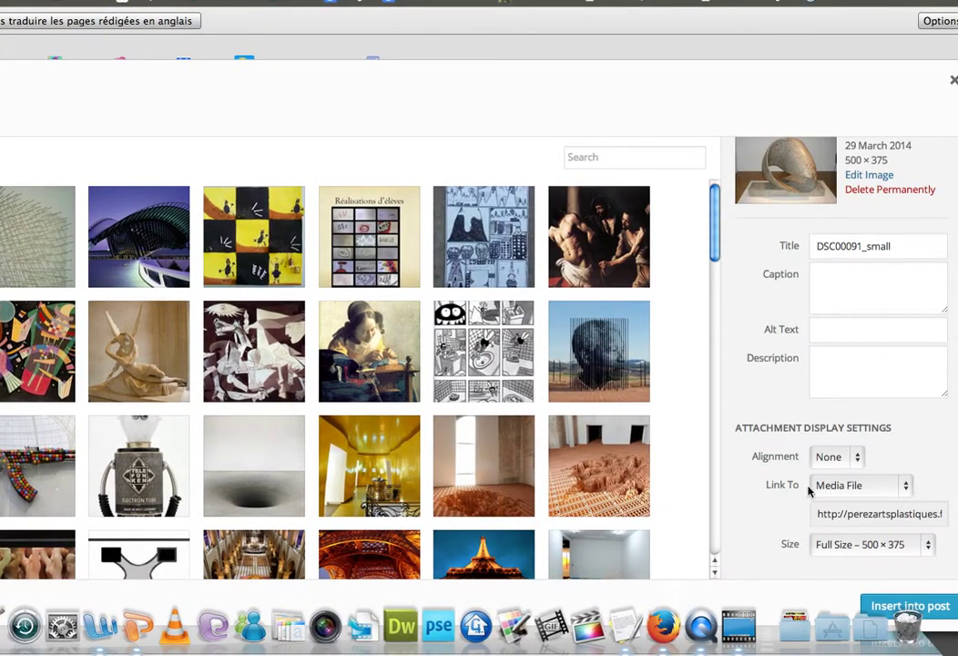
click(831, 491)
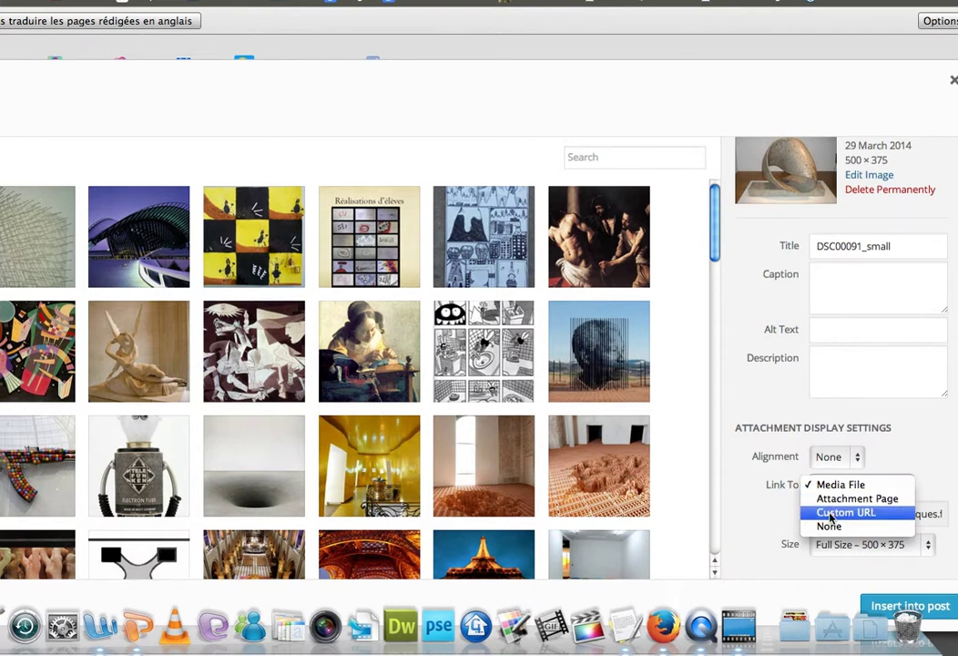
click(831, 514)
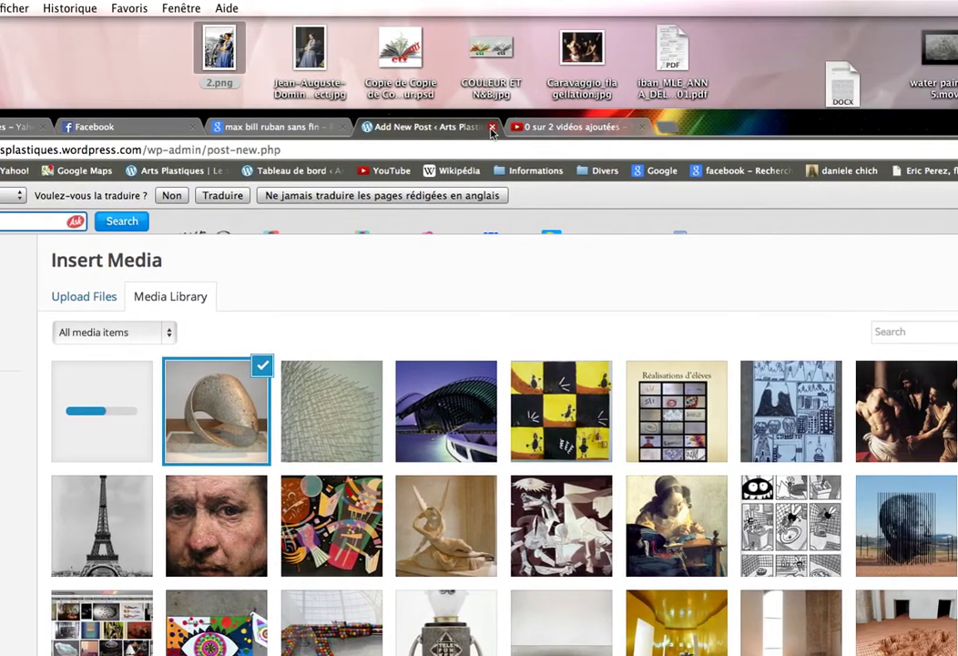
Leave the post page, abandoning the running upload, and reopen the blog dashboard in a new browser tab.
click(593, 80)
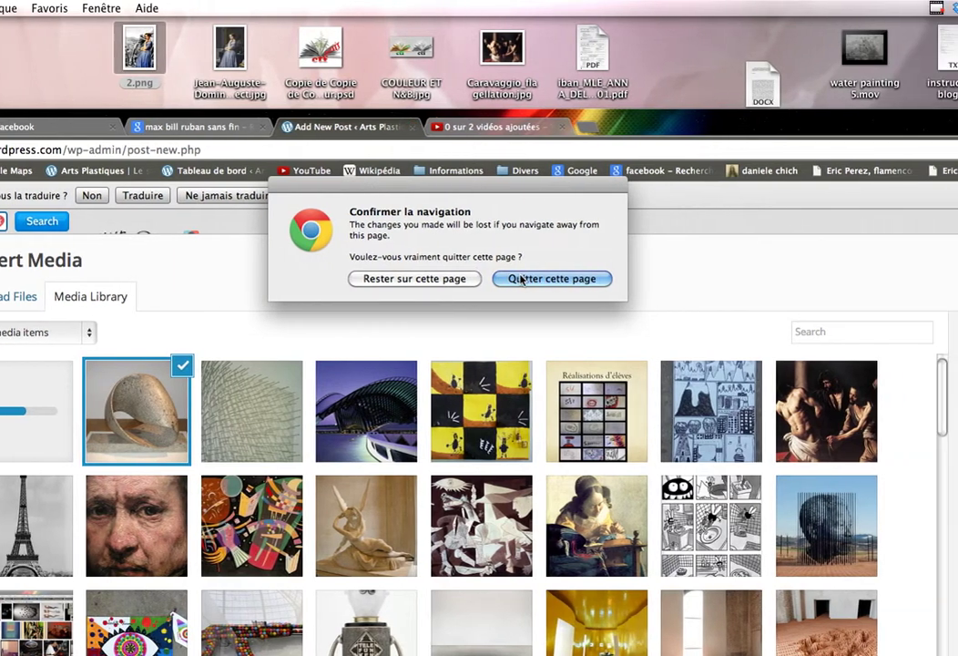
click(588, 278)
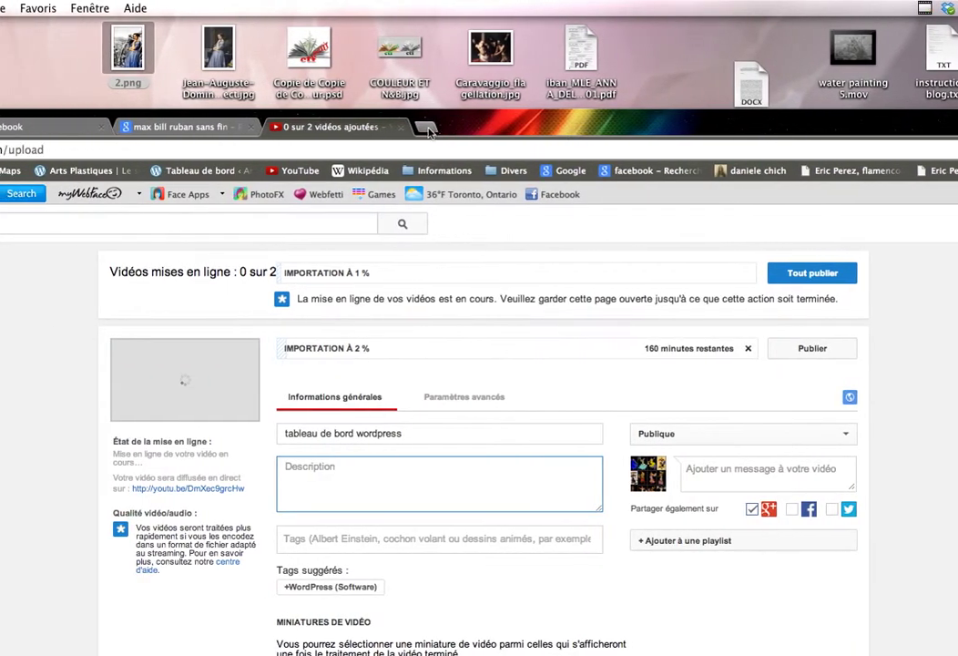
click(336, 127)
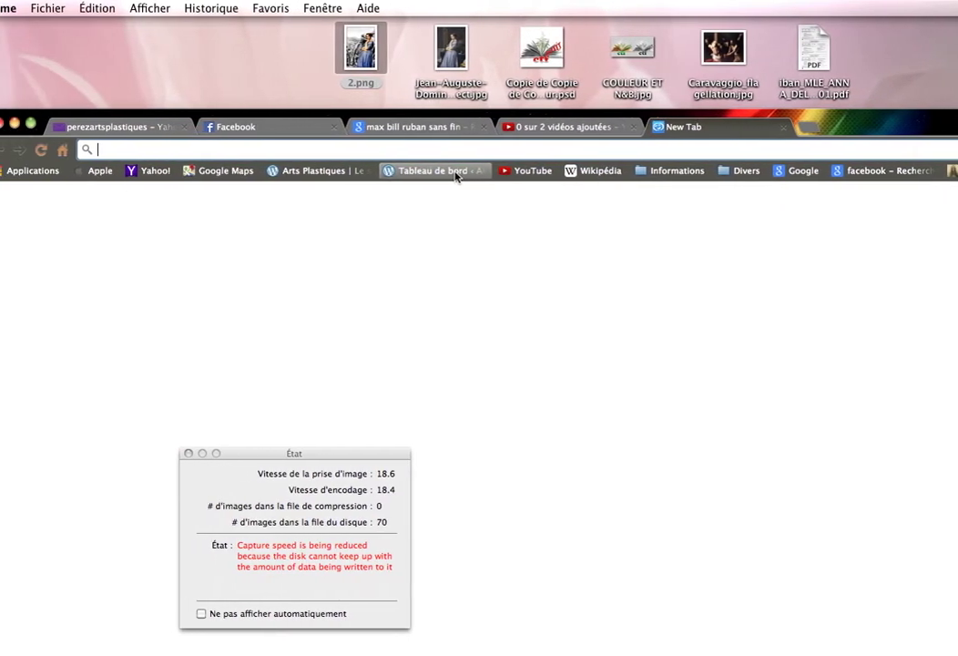
click(337, 173)
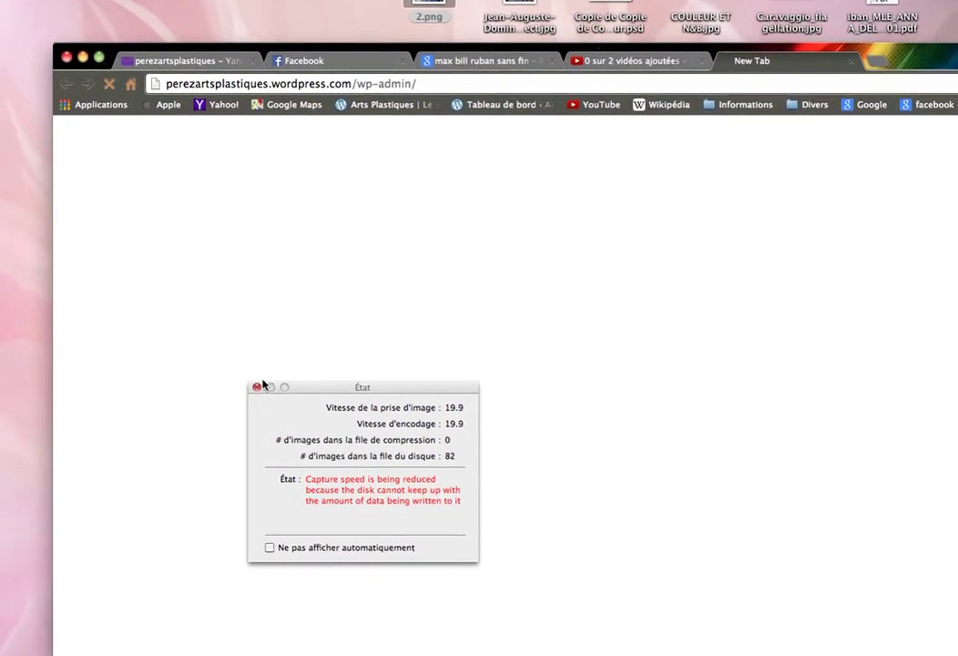
click(228, 453)
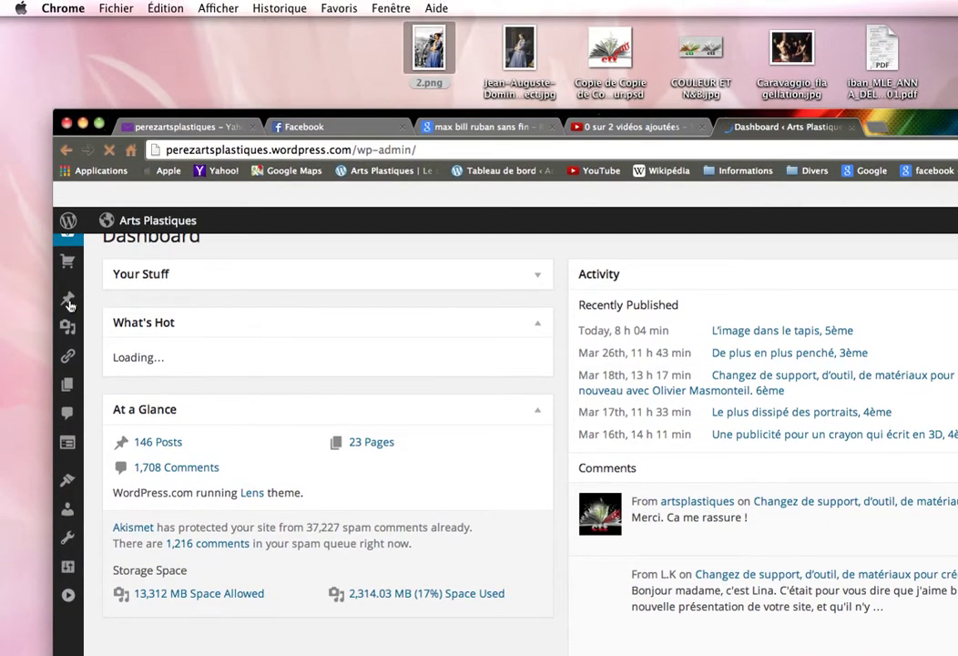
Open the draft "titre du nouvel article" from the list of posts for editing.
mouse_move(67, 291)
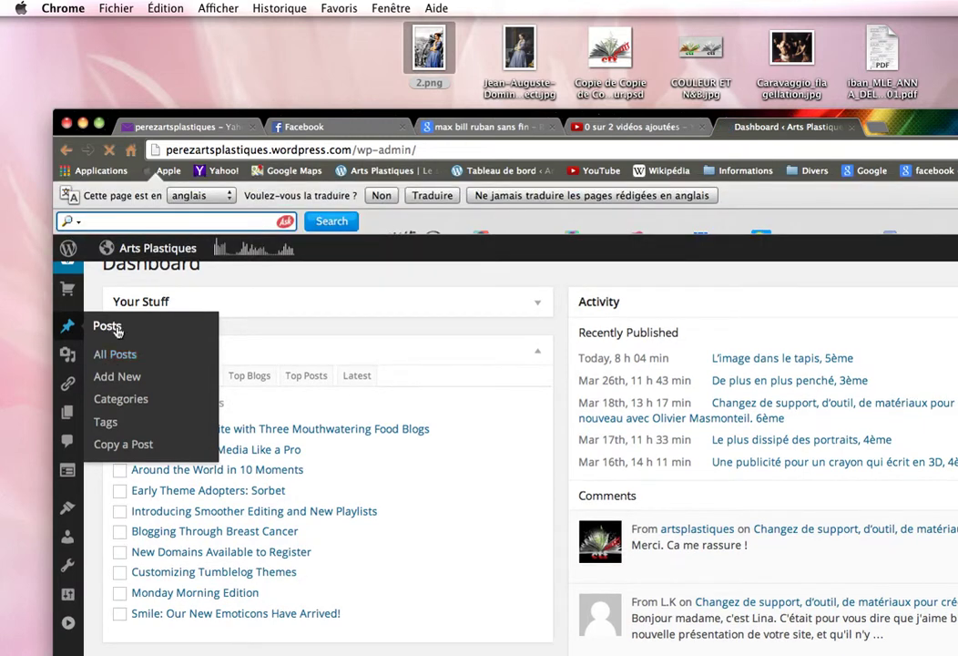
click(117, 332)
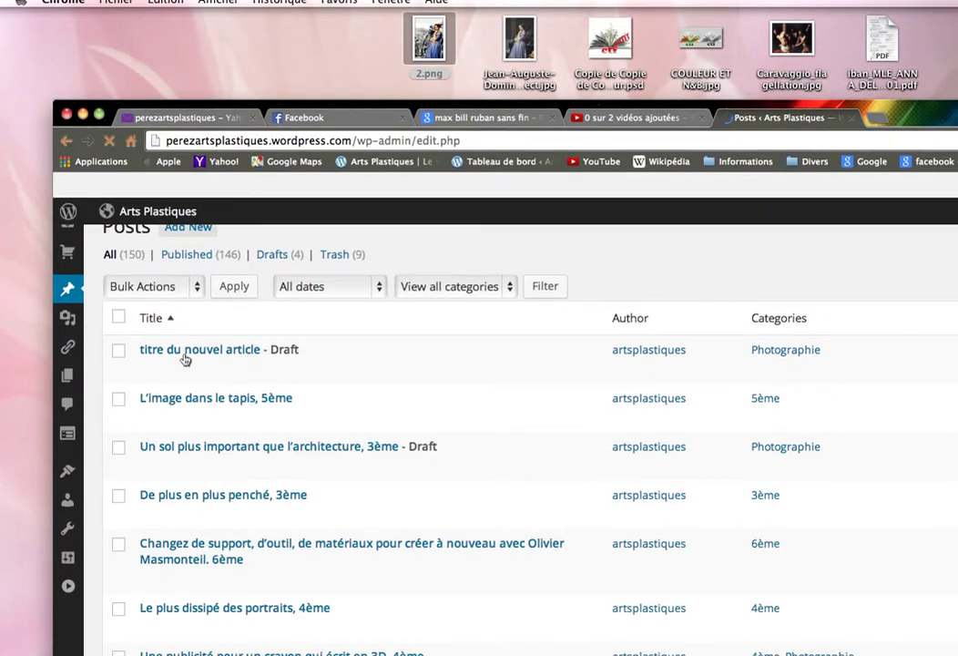
mouse_move(182, 358)
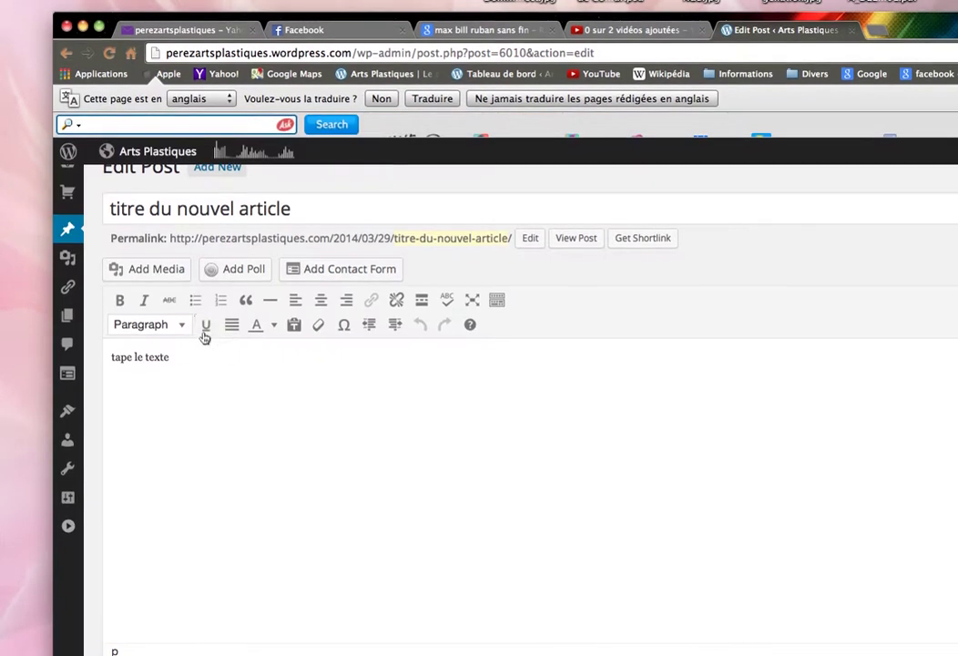
Insert the sculpture image dsc00091_small.jpg from the media library on a new line below the post's text.
click(192, 357)
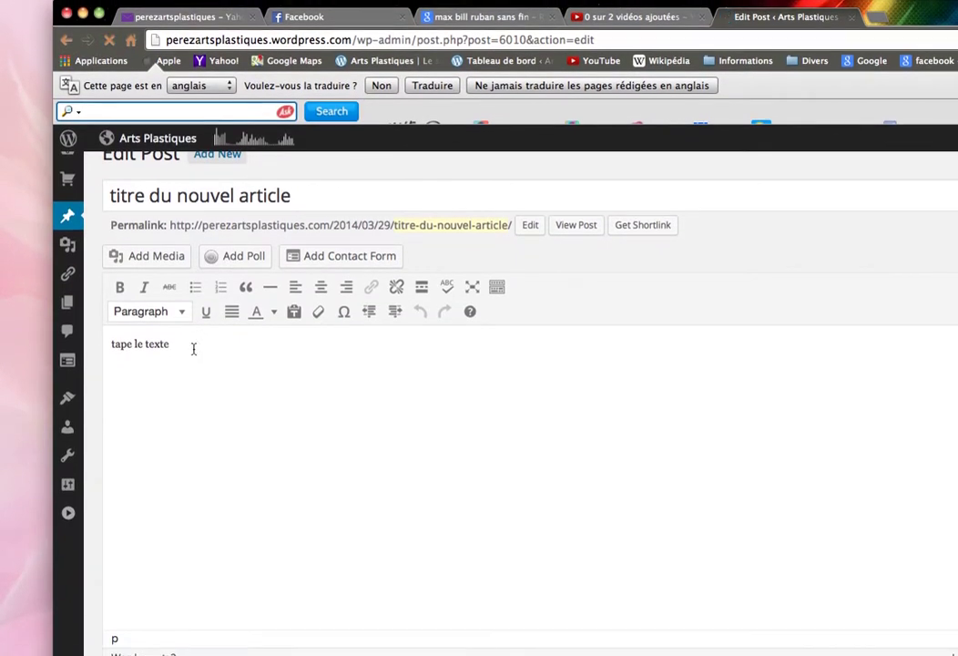
key(Return)
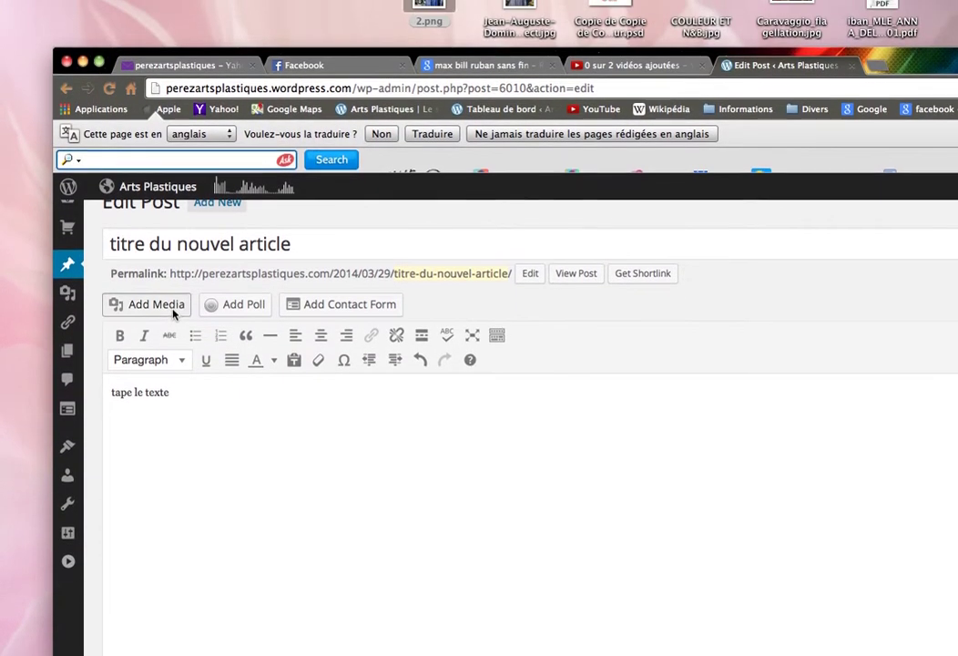
click(144, 238)
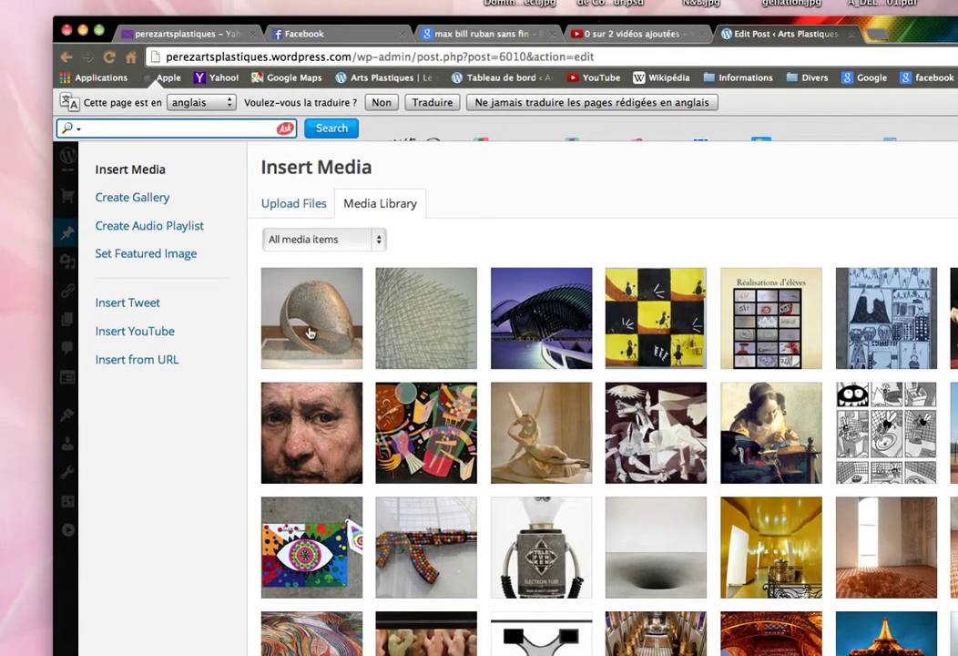
click(304, 341)
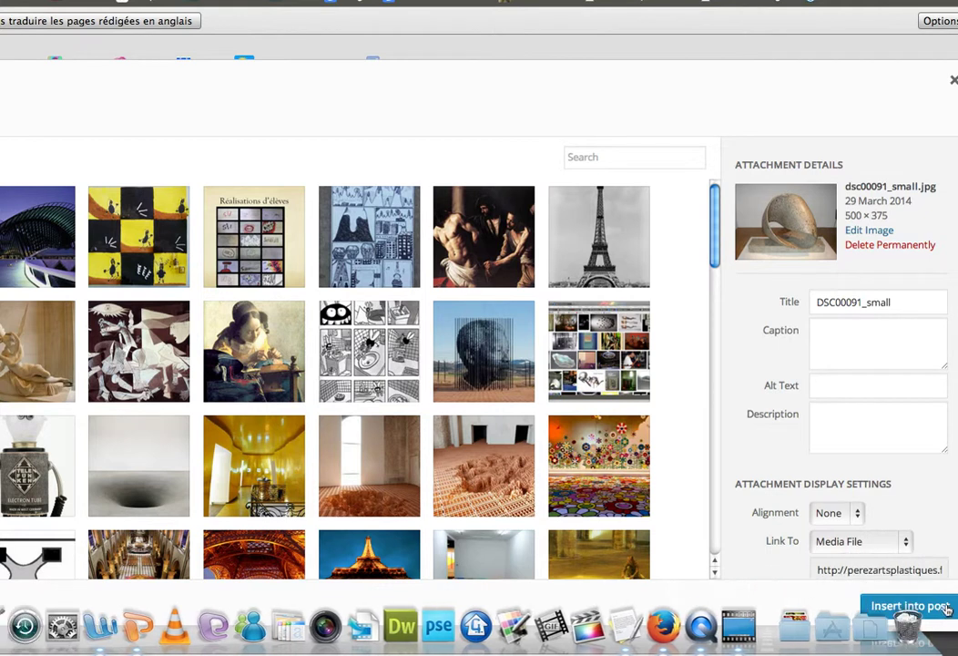
click(946, 606)
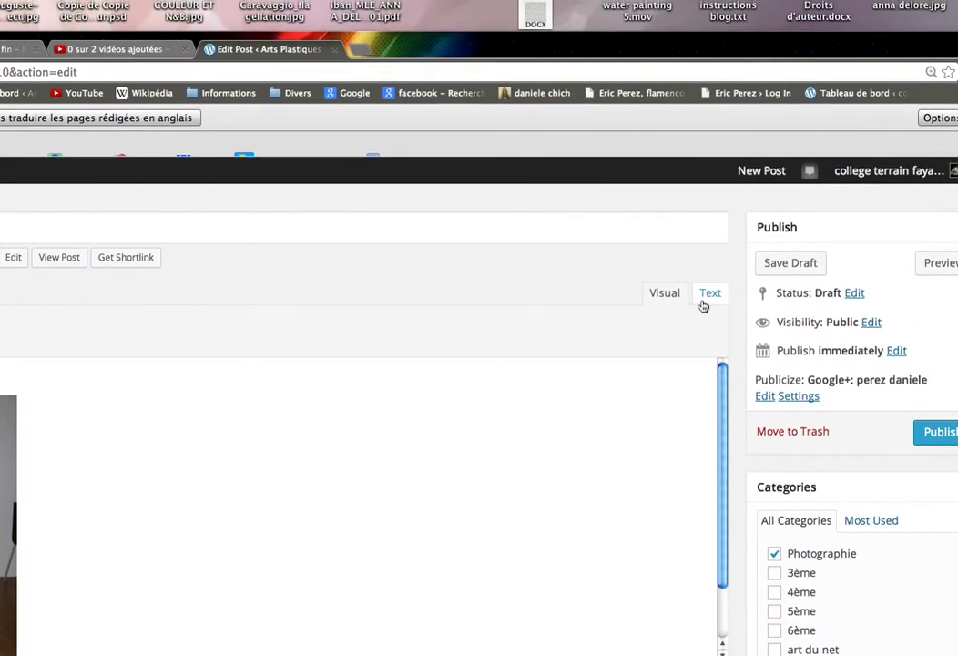
Examine the post's HTML code for the inserted image and return to the visual view.
click(707, 293)
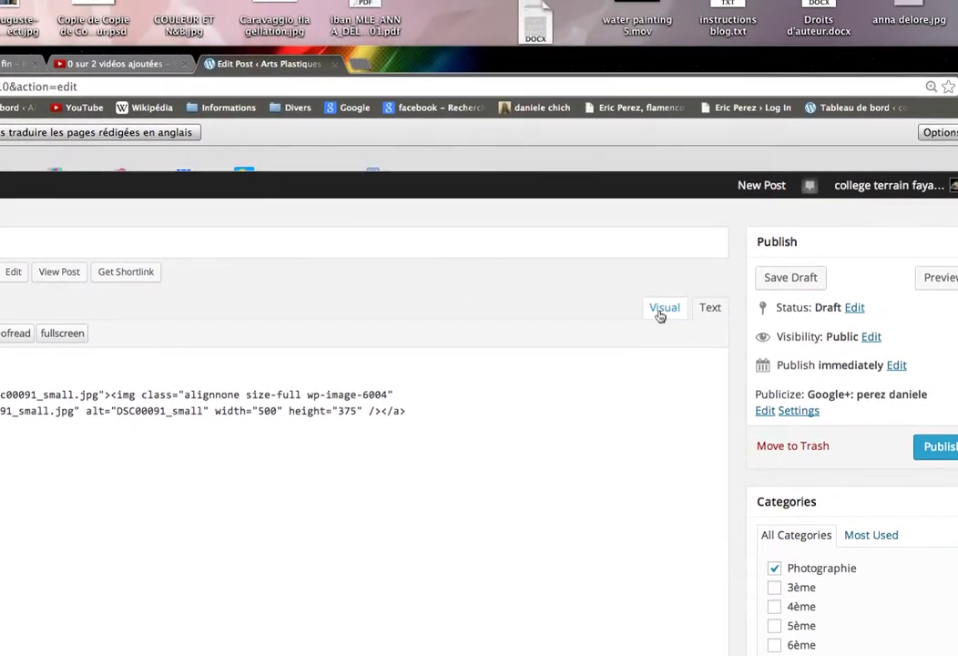
click(661, 313)
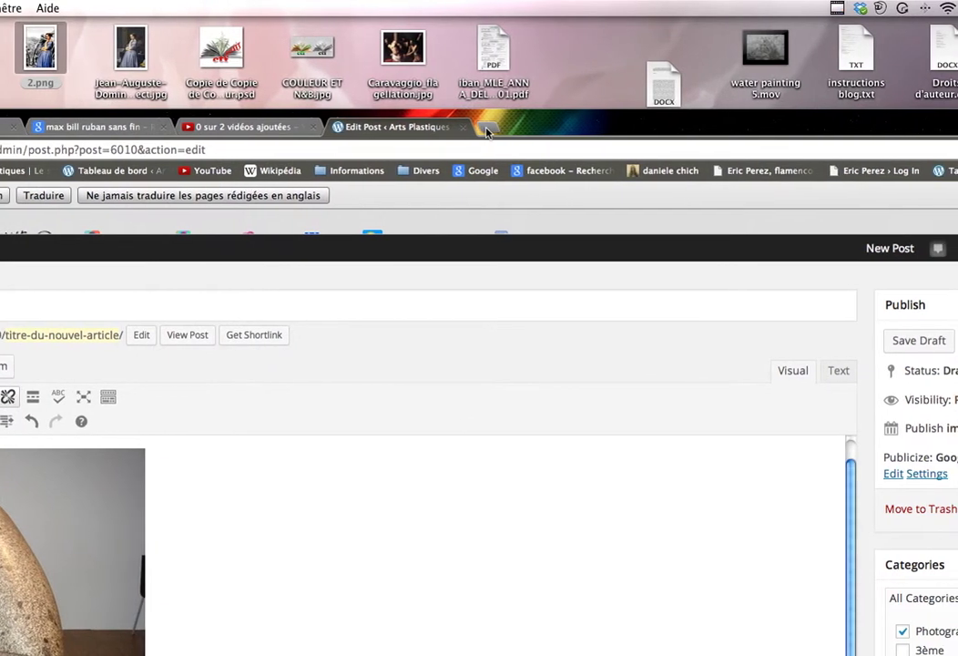
Open the video "Pharrell - Happy (Woodkid Sad Remix)" on YouTube in a new browser tab and get its embed code.
key(super+t)
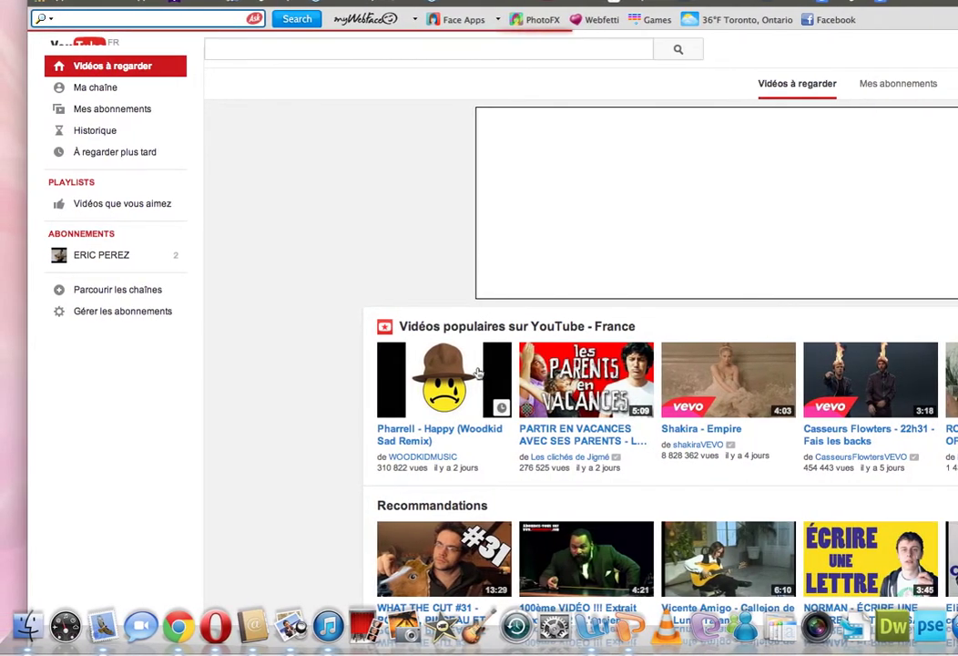
click(478, 372)
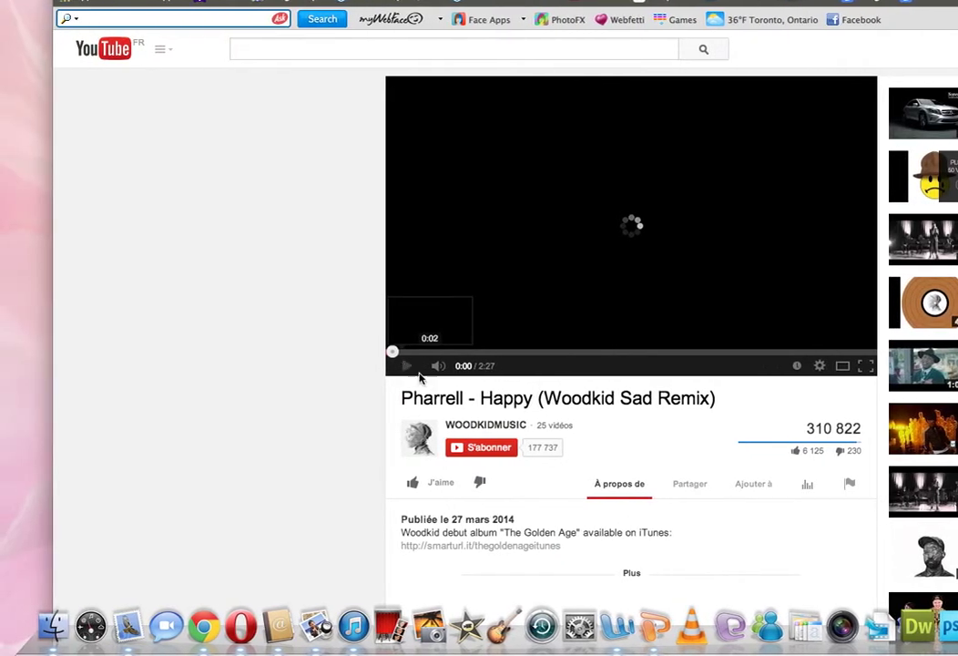
click(531, 487)
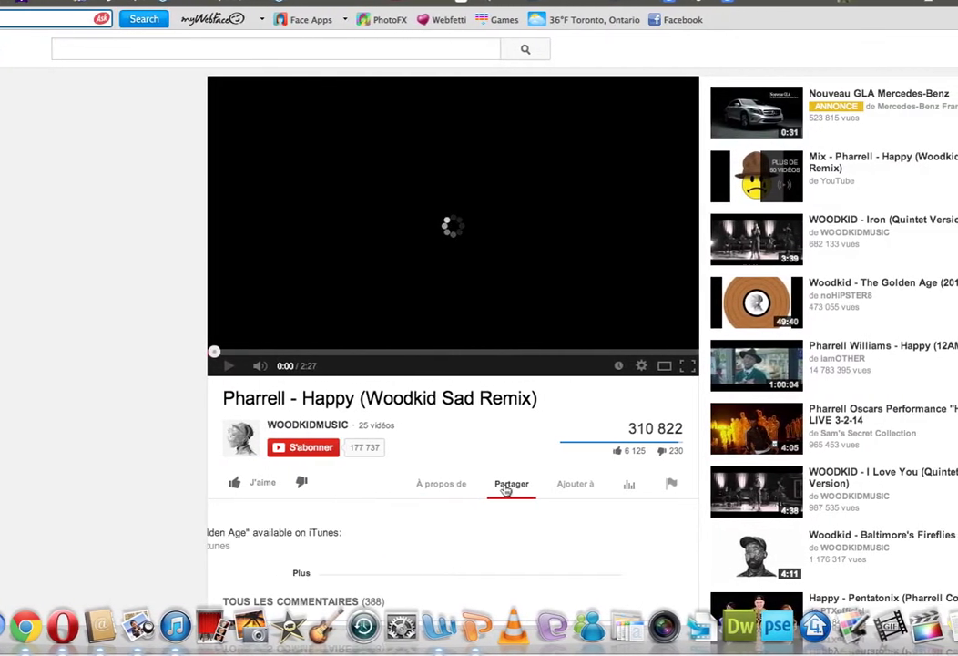
click(415, 526)
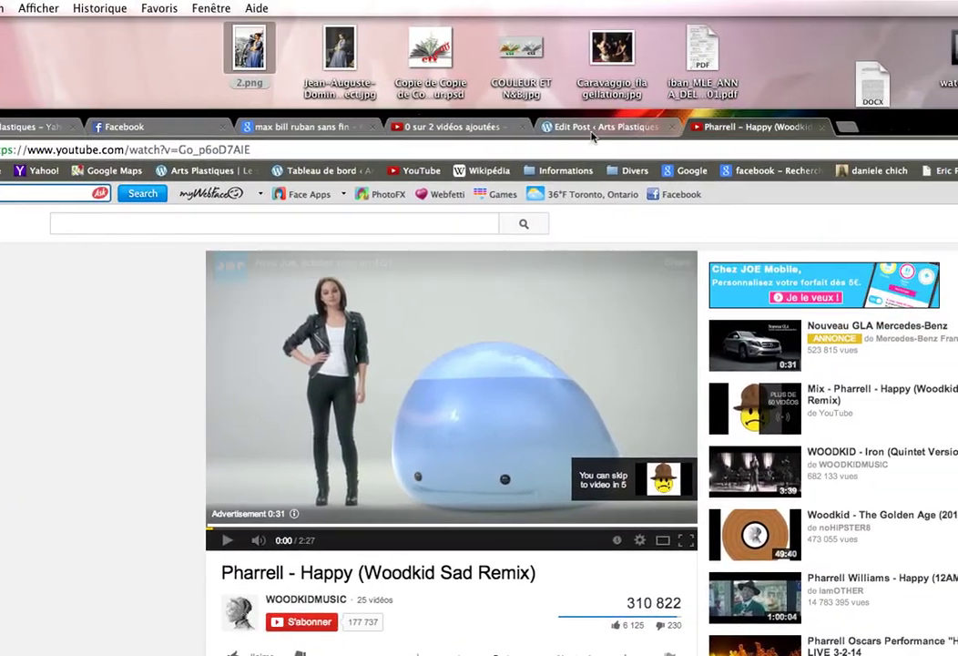
Return to the draft and add the 560 × 315 YouTube iframe code for video Go_p6oD7AIE below the image's HTML.
click(746, 7)
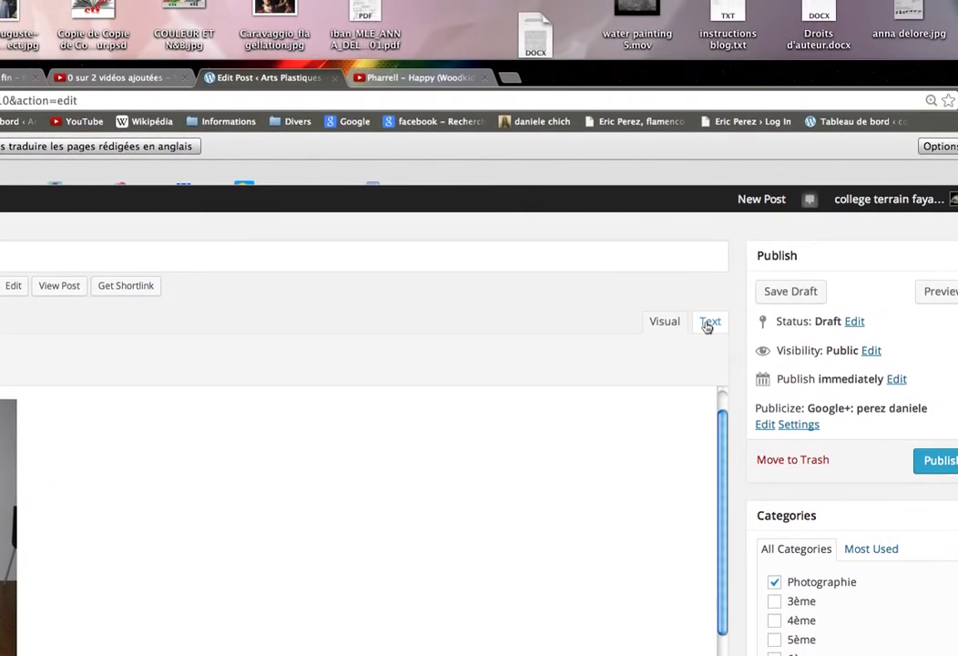
click(708, 324)
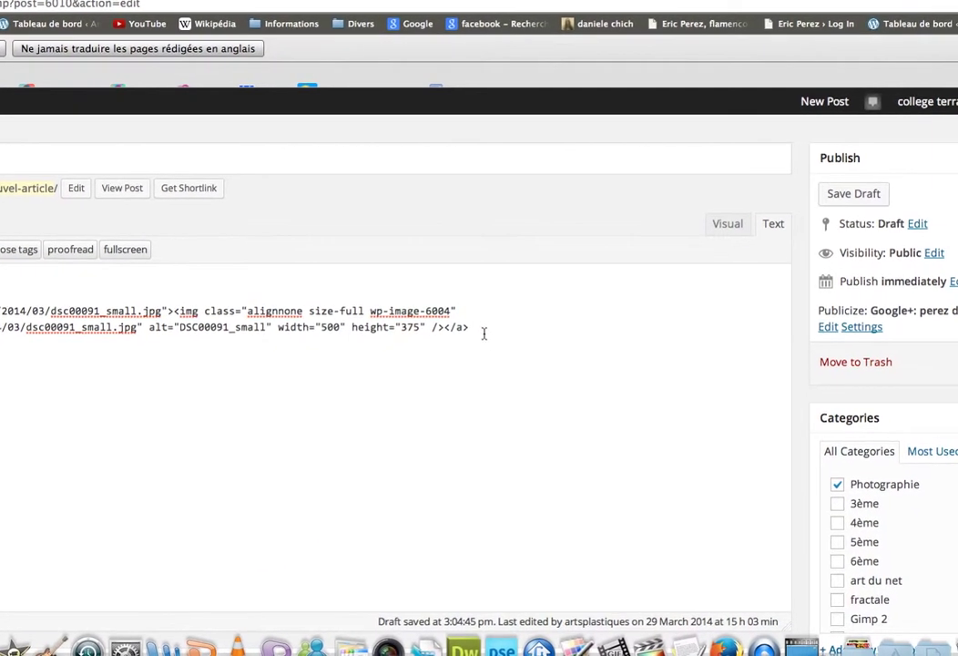
text(<iframe width="560" height="315" src="//www.youtube.com/embed/Go_p6oD7AIE" frameborder="0" allowfullscreen></iframe>)
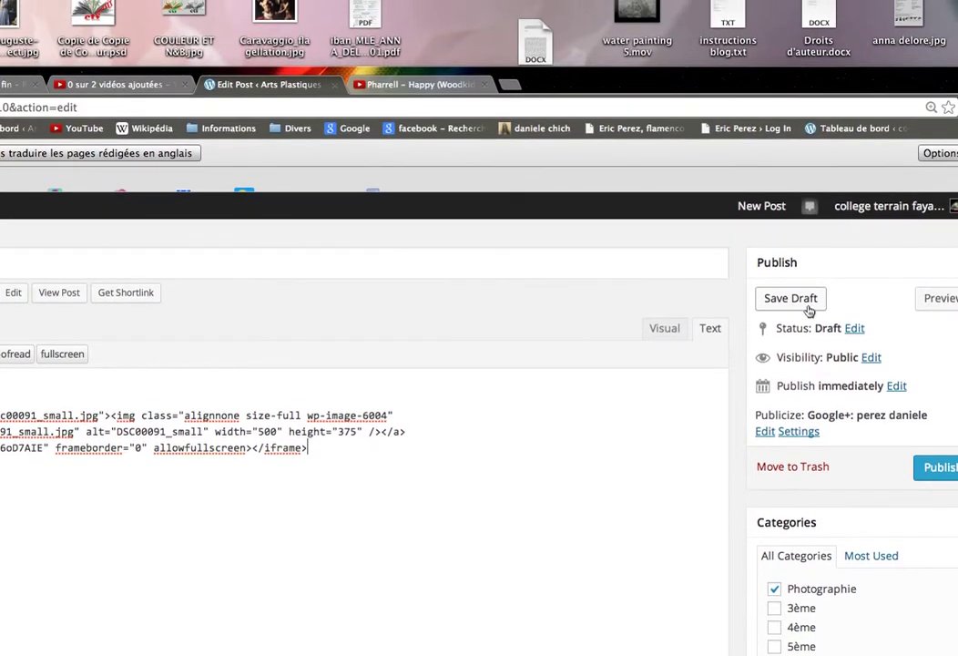
Save the post as a draft and switch its editor back to the visual view.
click(765, 229)
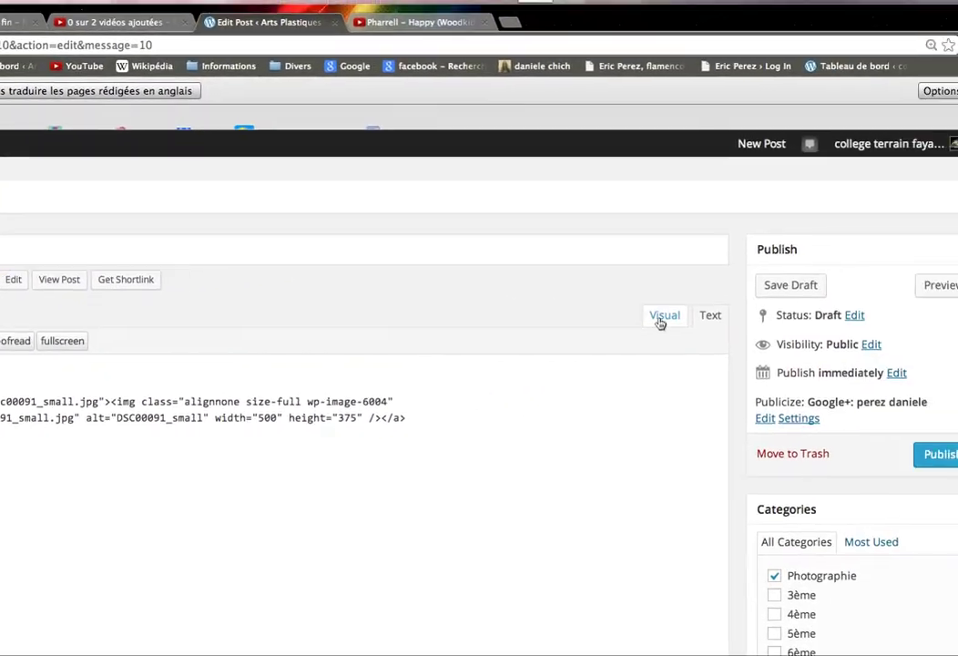
click(663, 316)
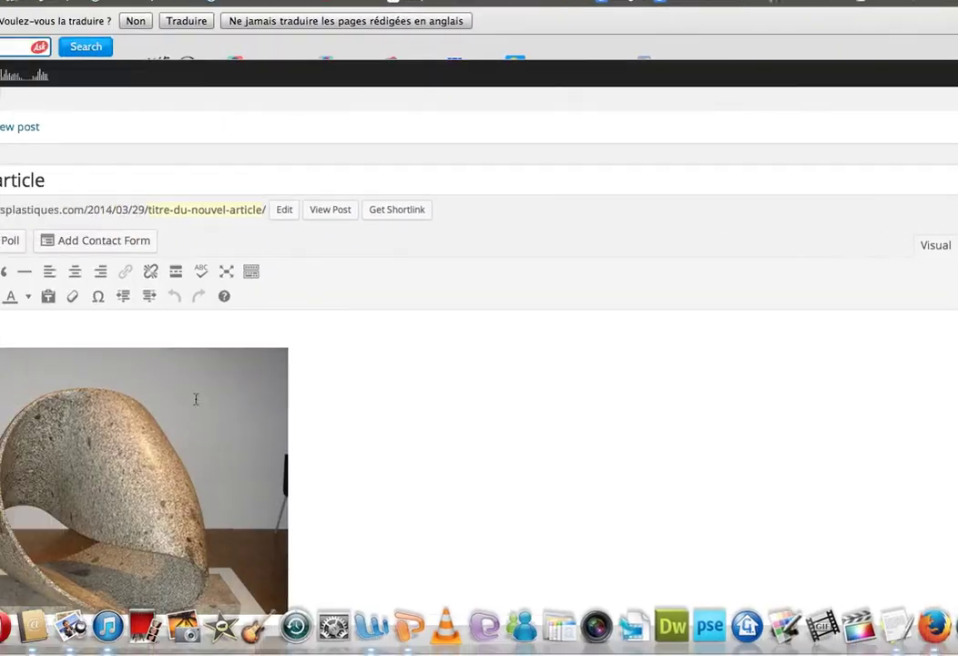
Check the image and YouTube shortcode in the draft's visual view and publish the post.
scroll(387, 401, down, 3)
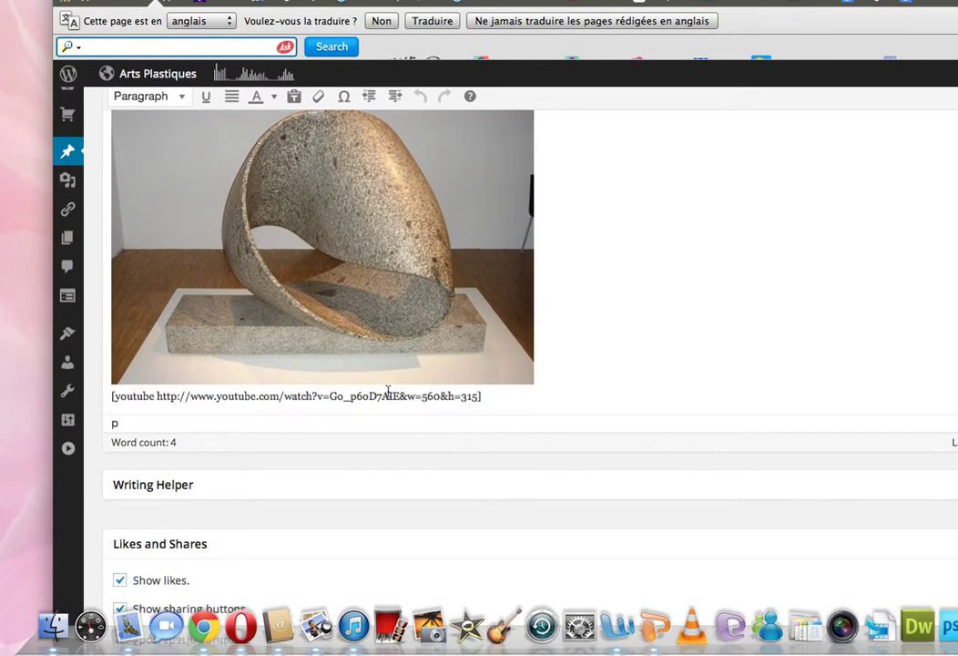
scroll(388, 390, up, 1)
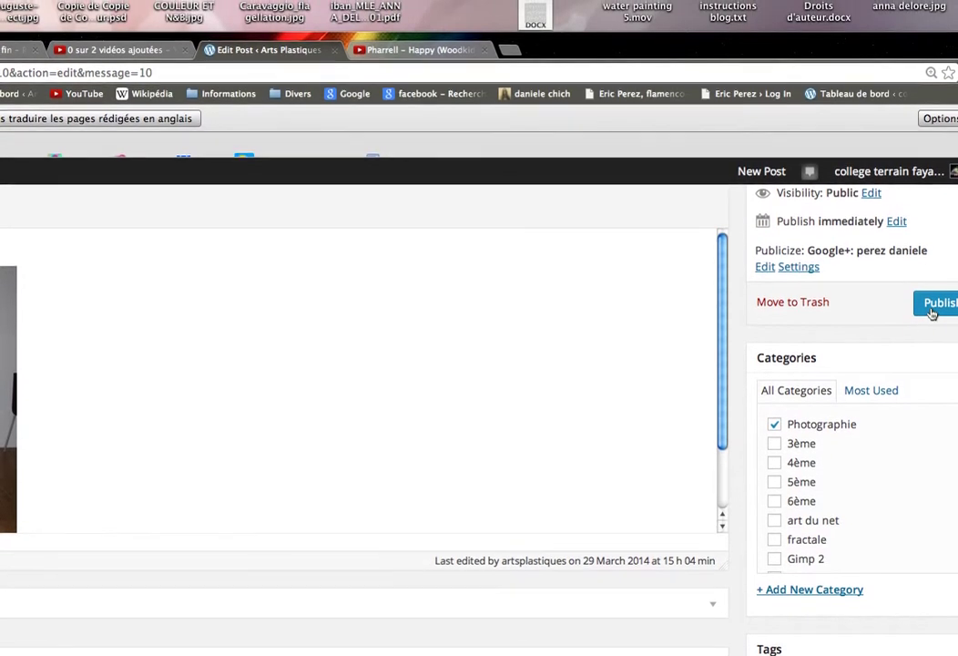
click(934, 219)
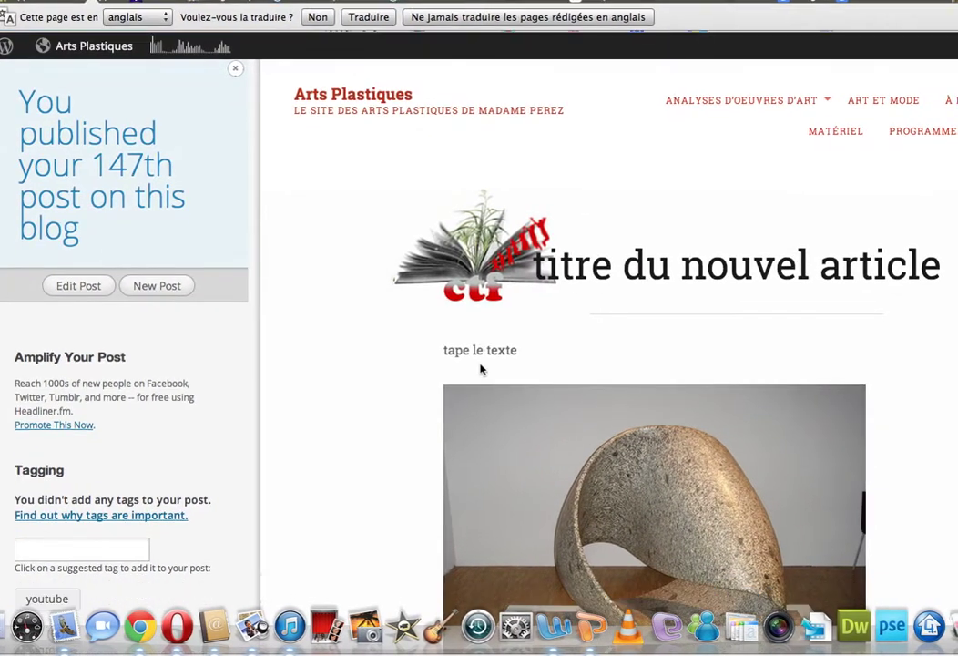
Look through the published post to check its title, text, sculpture image and embedded YouTube video.
scroll(481, 369, down, 15)
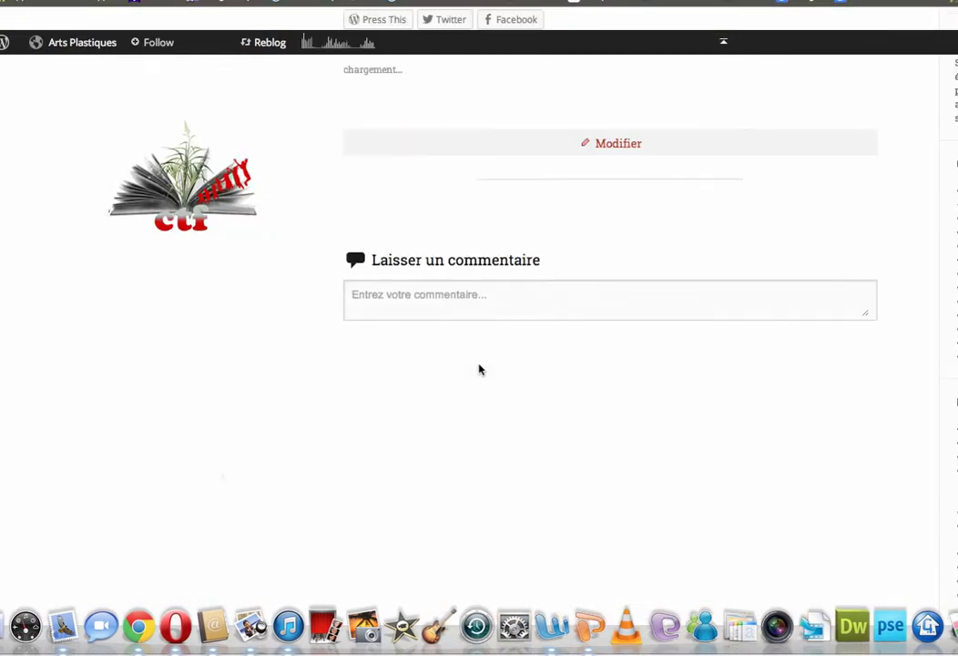
scroll(480, 369, up, 5)
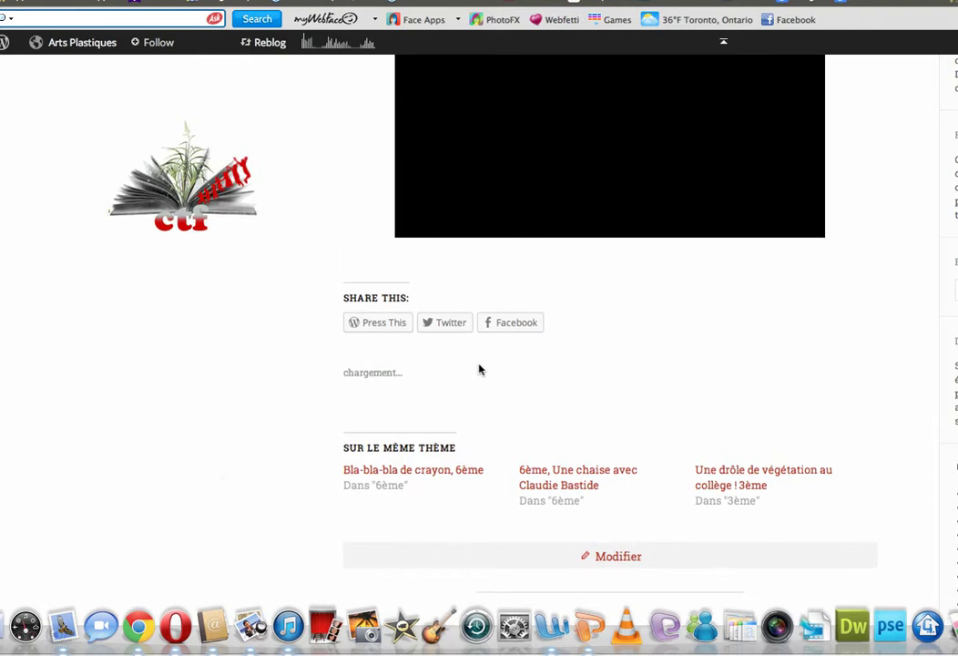
scroll(480, 369, up, 5)
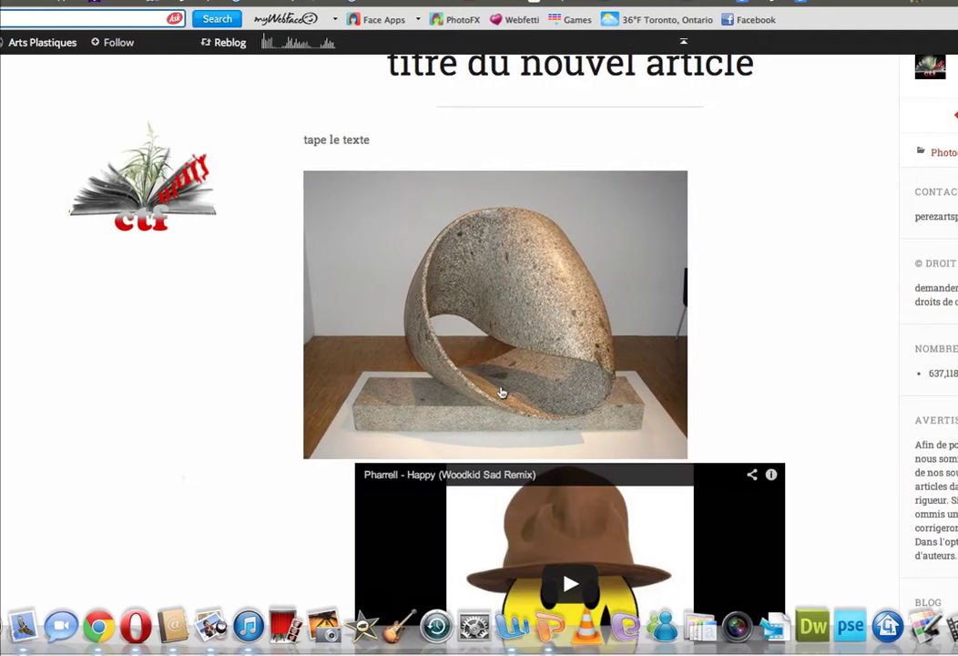
scroll(501, 392, down, 4)
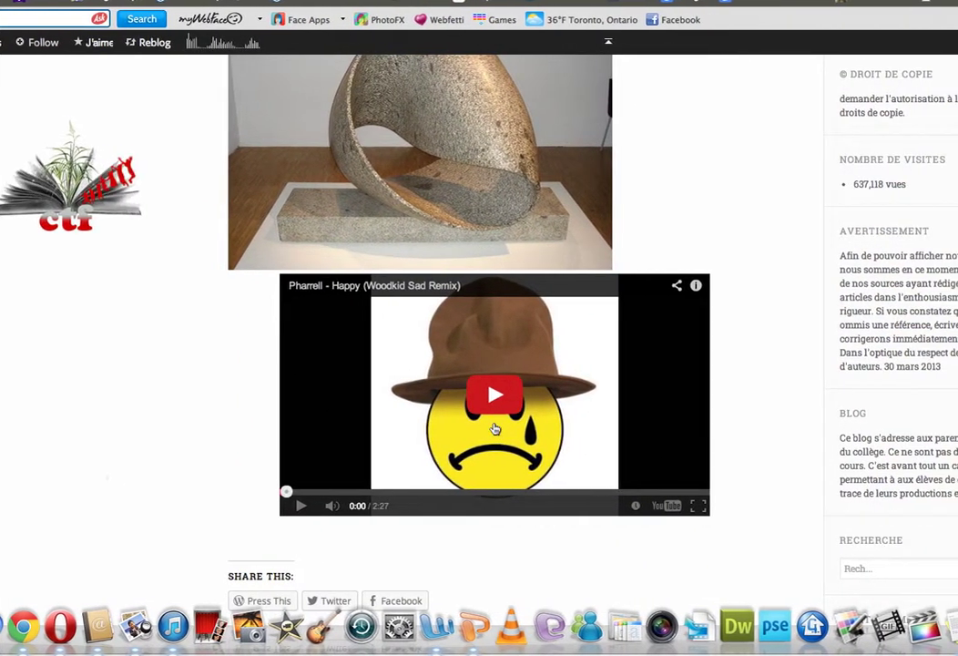
scroll(495, 428, up, 5)
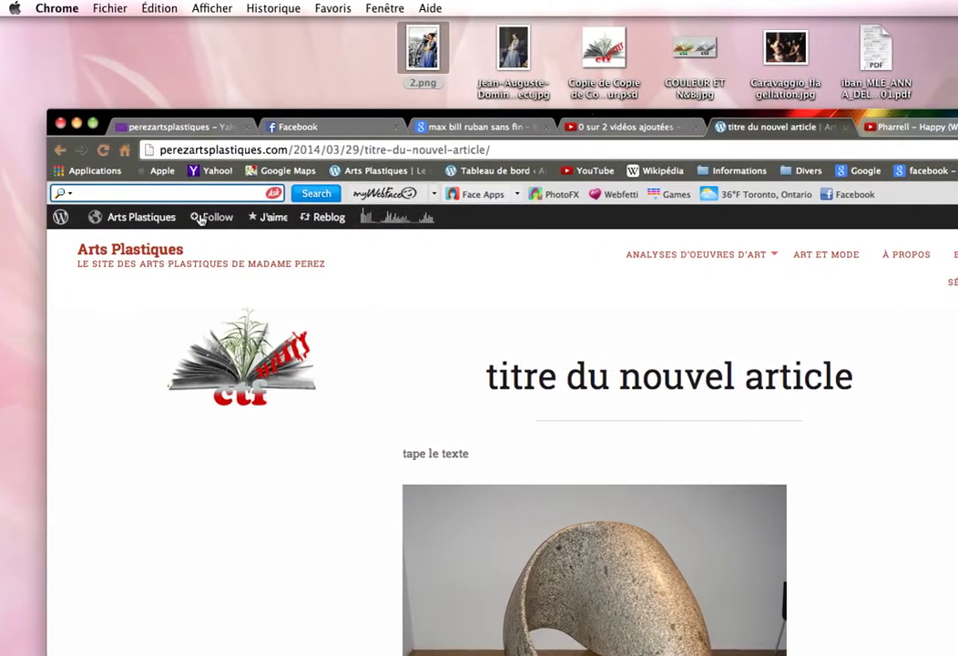
Go to the blog's dashboard and open "titre du nouvel article" for editing from the list of all posts.
mouse_move(127, 224)
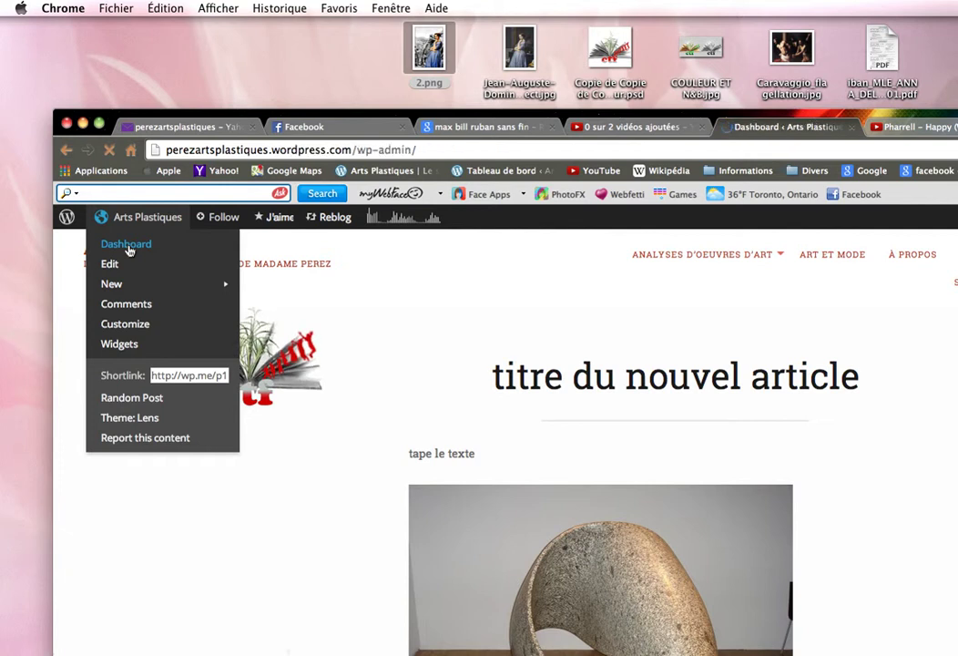
click(128, 245)
mouse_move(70, 307)
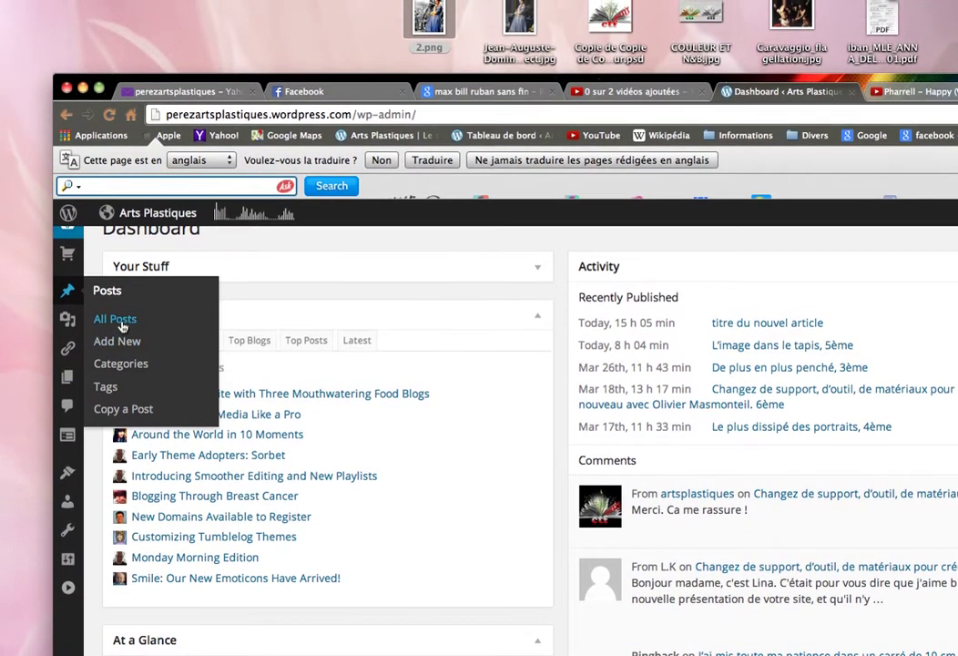
click(119, 316)
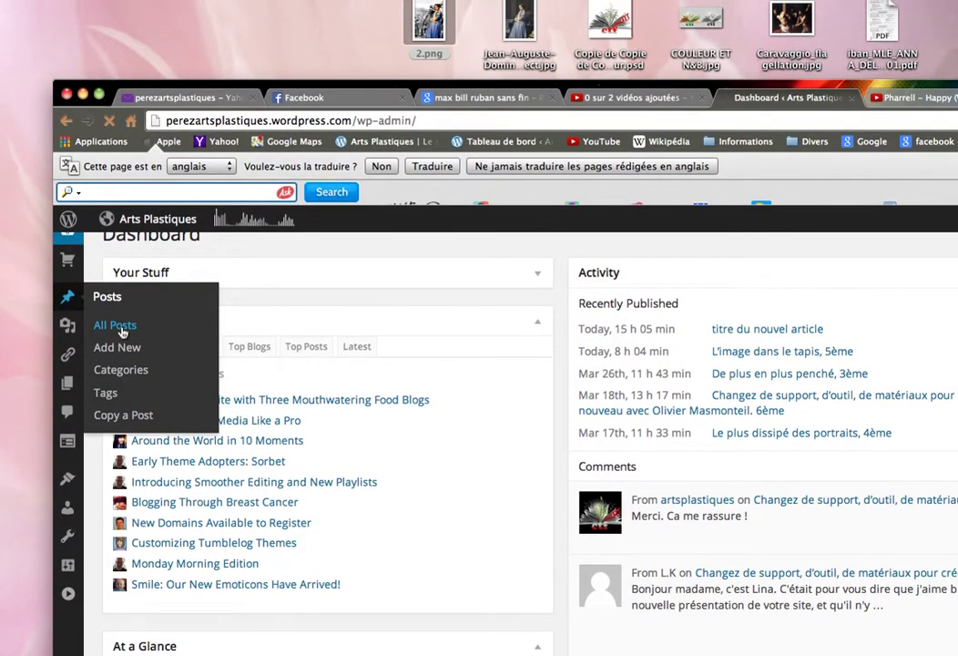
click(149, 337)
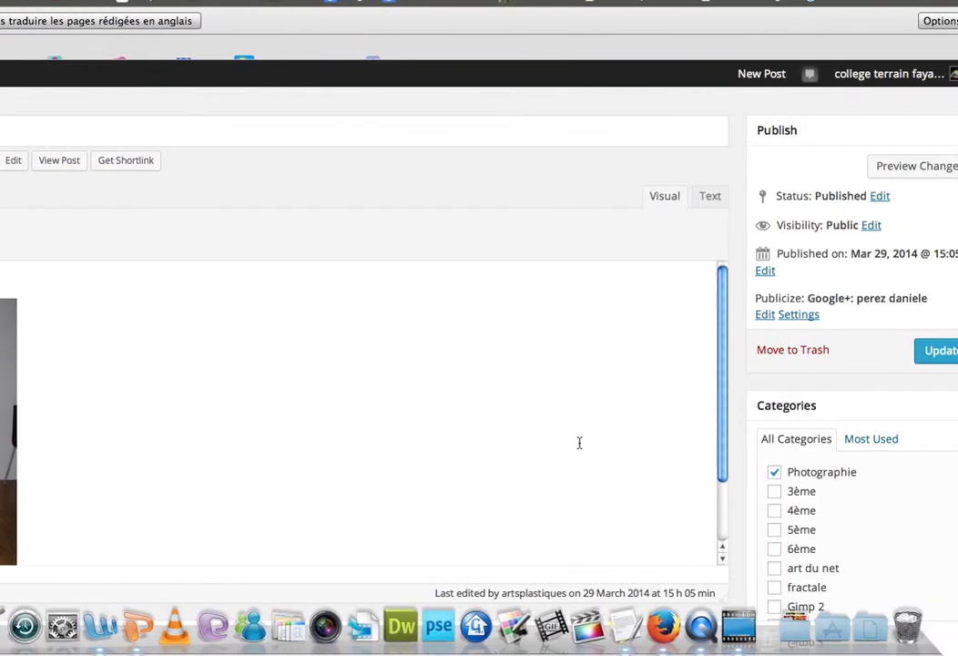
Enter "caravage" as a new category name for the post and update the published post.
scroll(776, 475, down, 5)
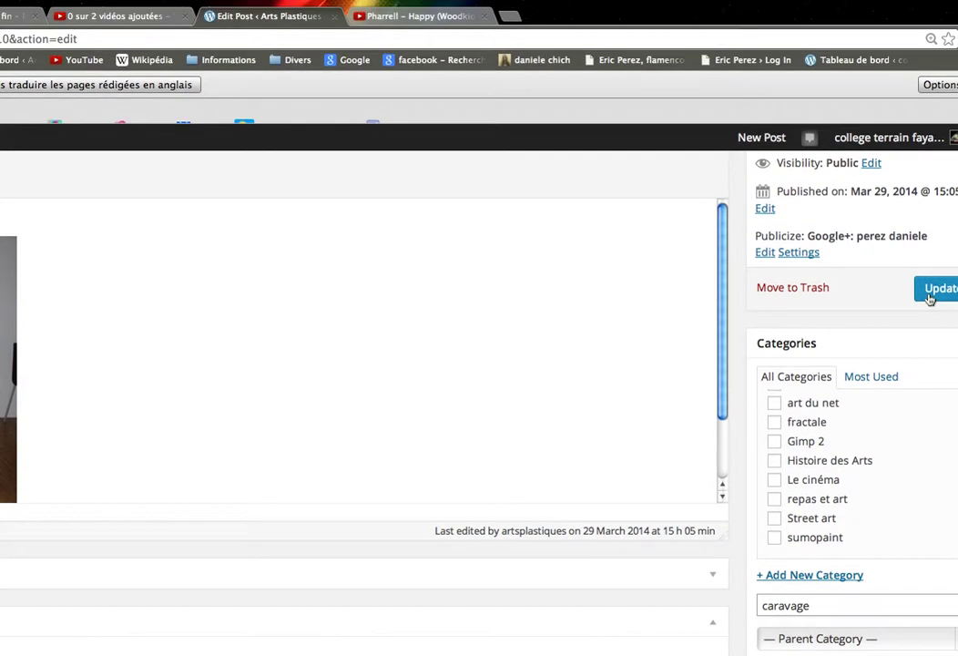
click(930, 323)
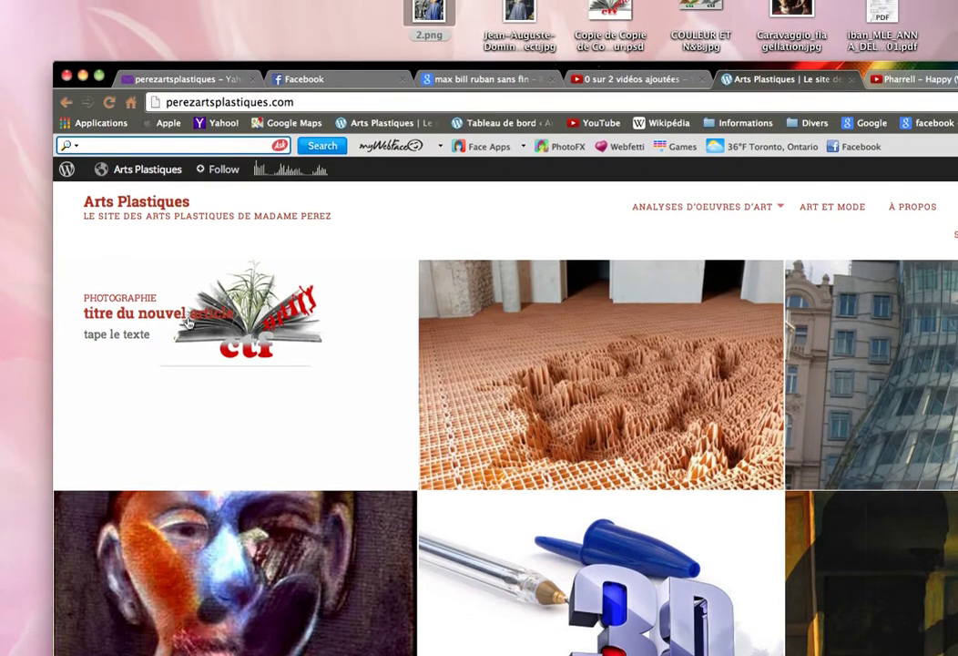
Open "titre du nouvel article" from the blog's home page and examine its content and the sidebar's subjects, recent articles, links and pages.
click(295, 338)
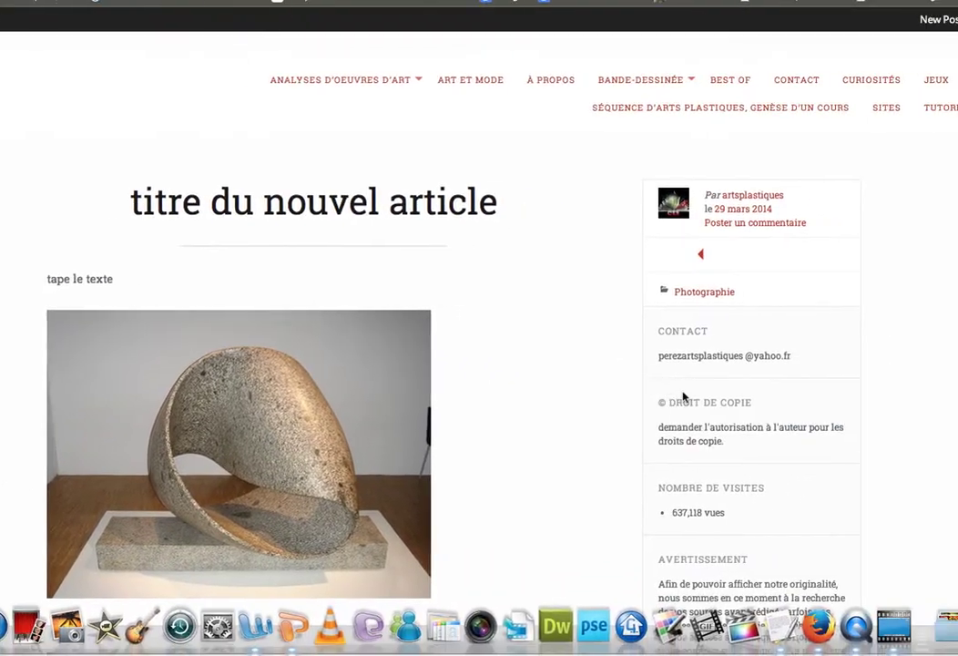
scroll(549, 393, down, 10)
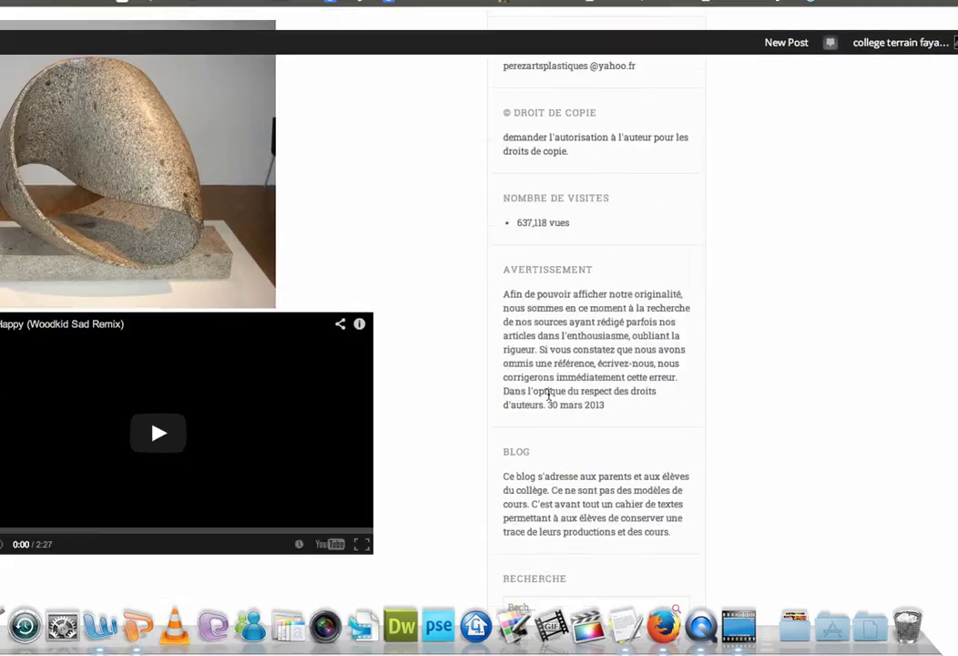
scroll(548, 398, down, 5)
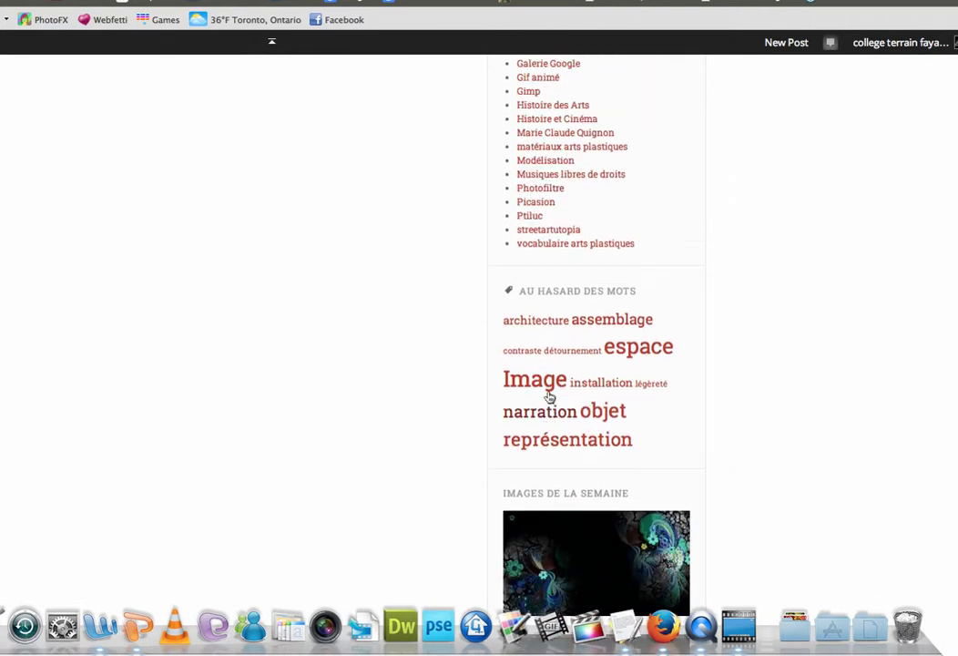
scroll(548, 396, up, 7)
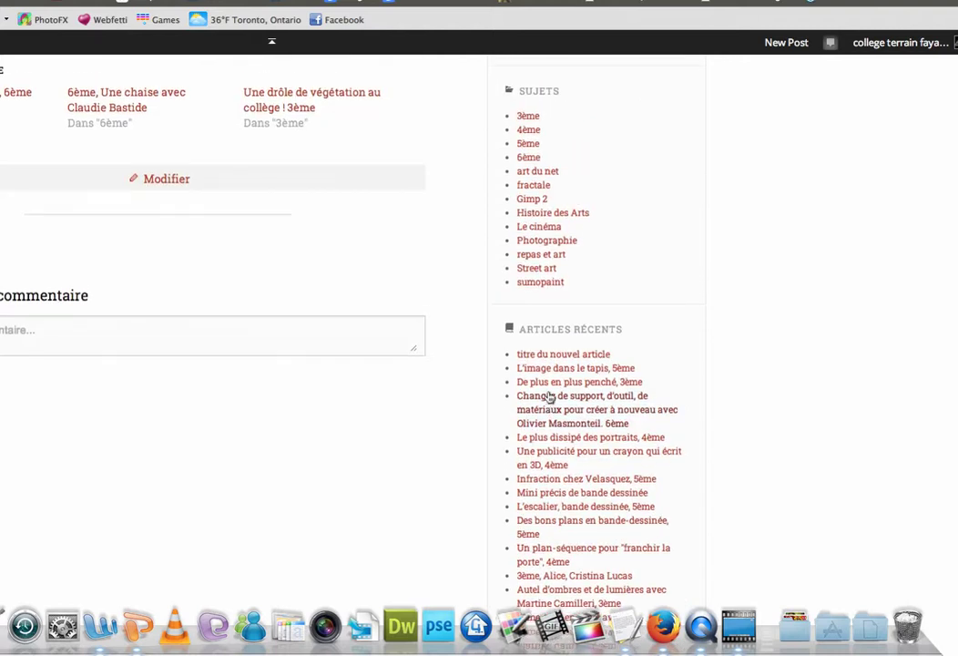
scroll(549, 398, up, 5)
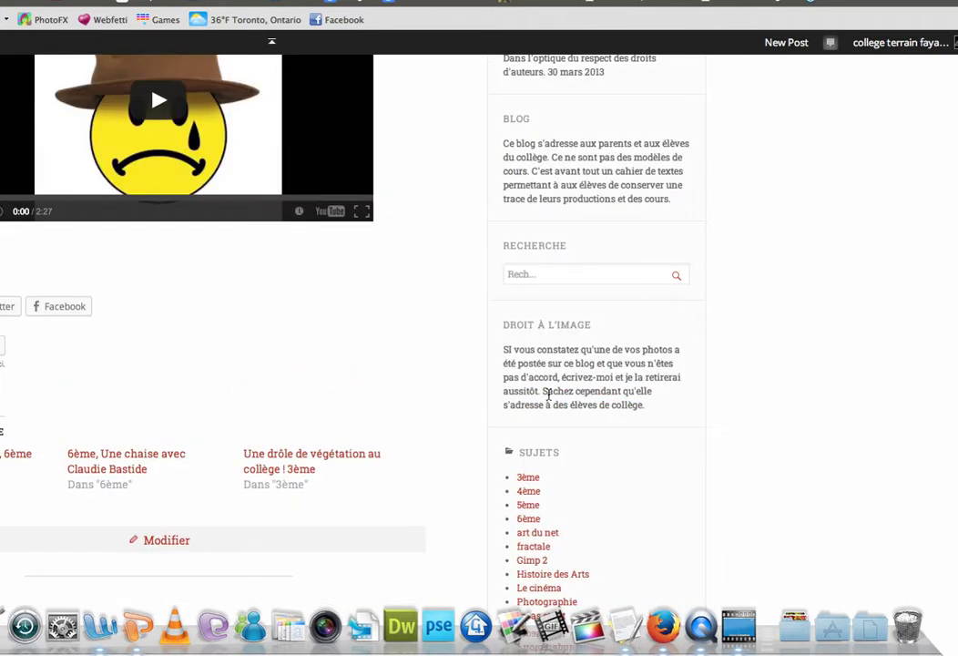
scroll(549, 394, down, 2)
scroll(550, 396, down, 1)
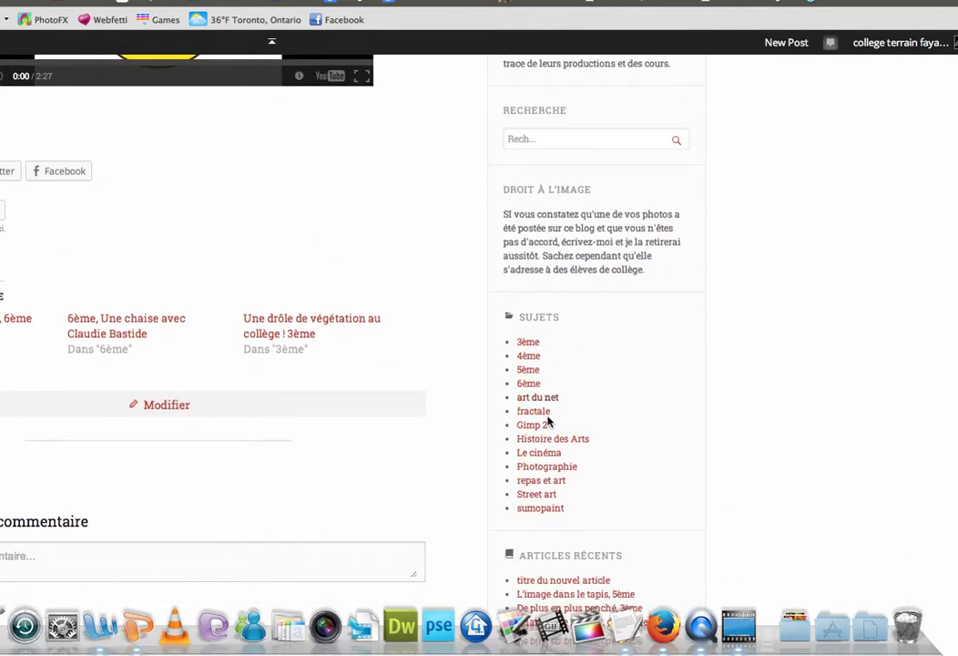
scroll(548, 421, down, 7)
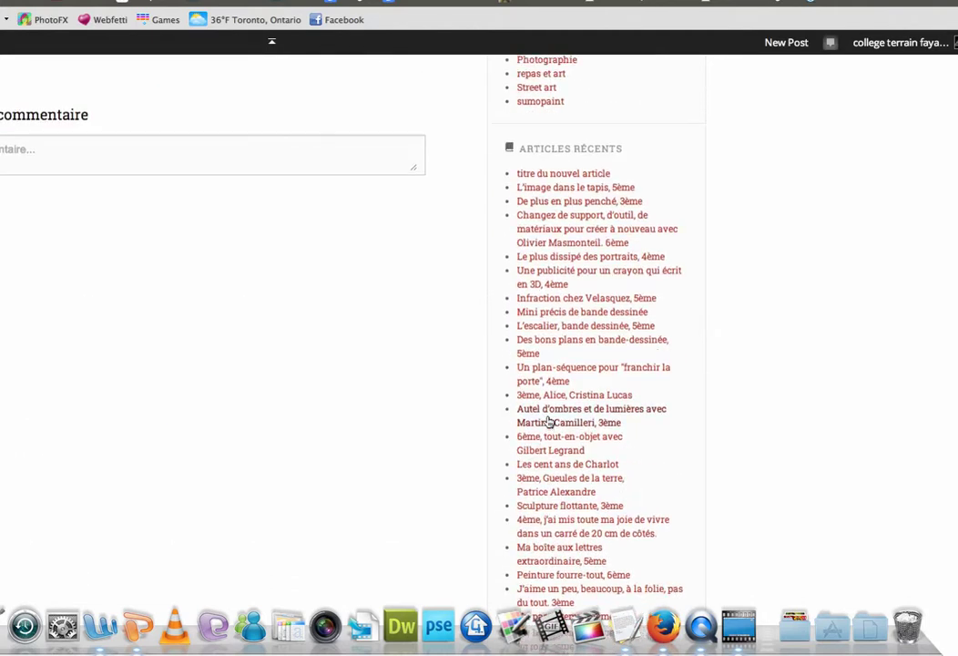
scroll(550, 421, down, 4)
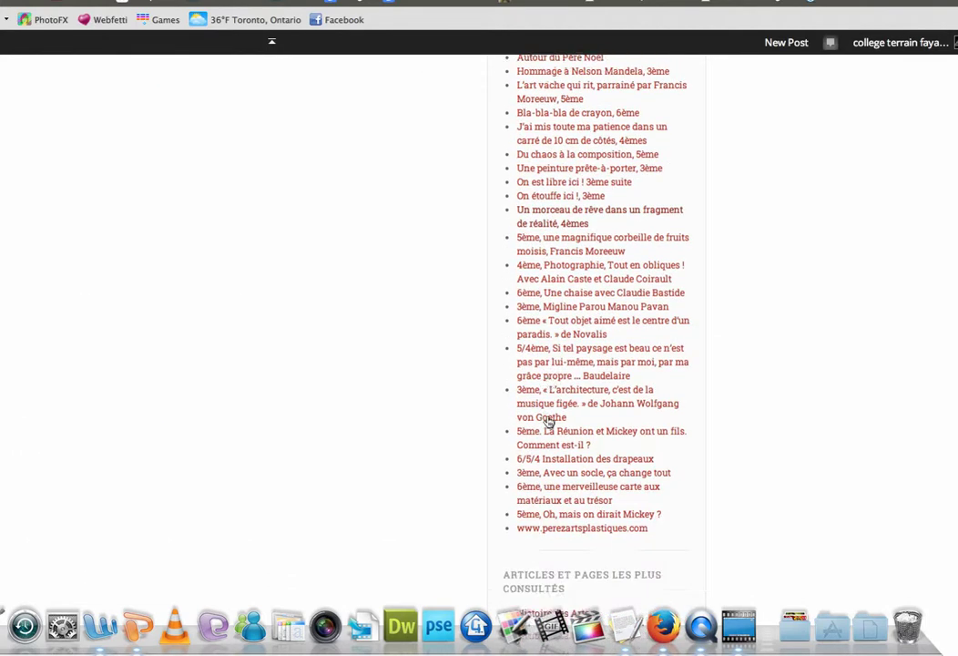
scroll(549, 421, down, 13)
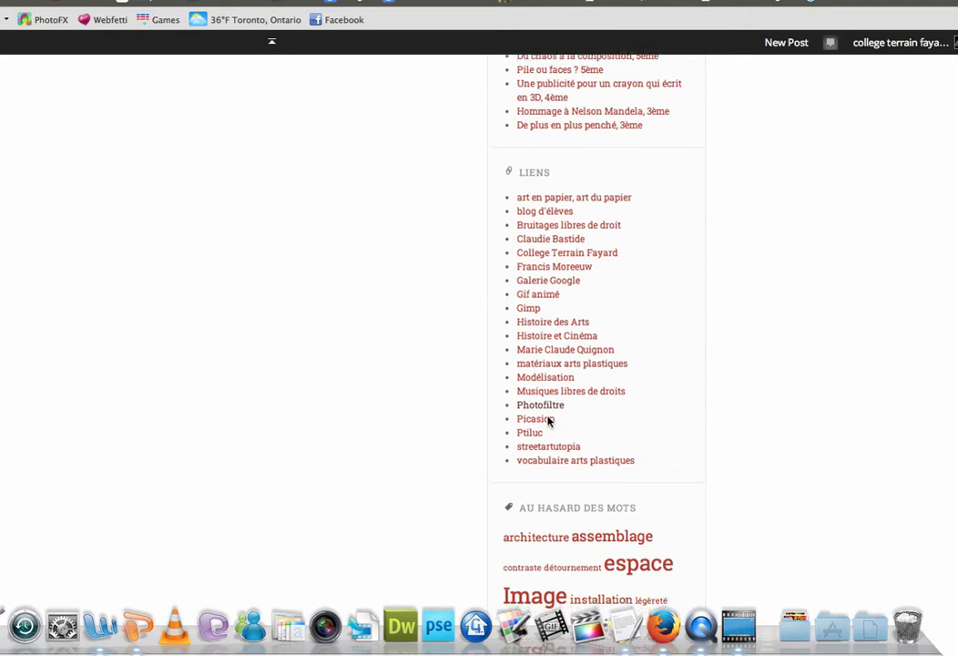
scroll(549, 421, down, 8)
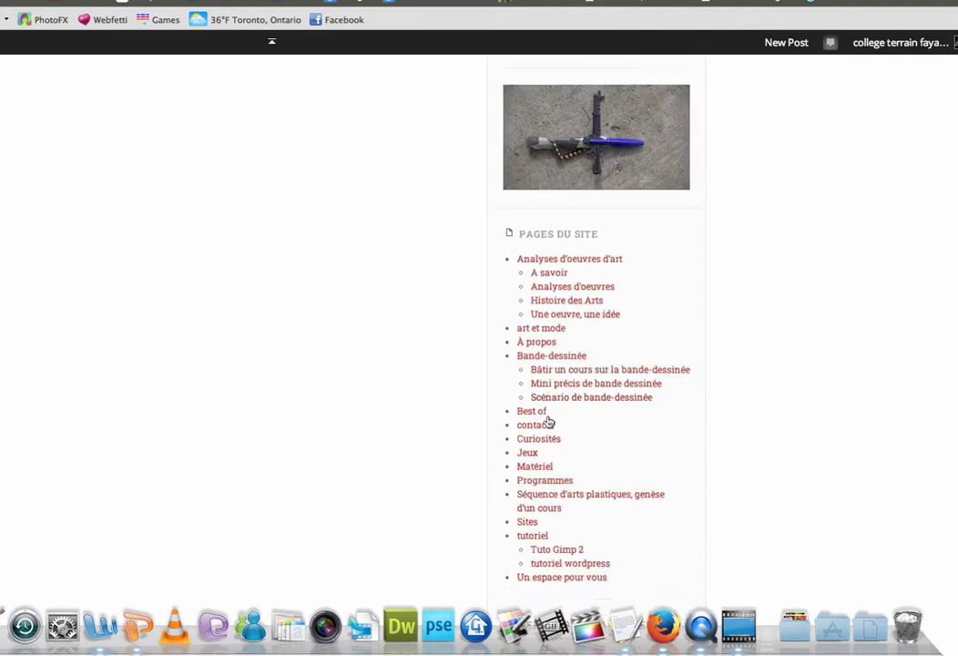
scroll(549, 421, up, 1)
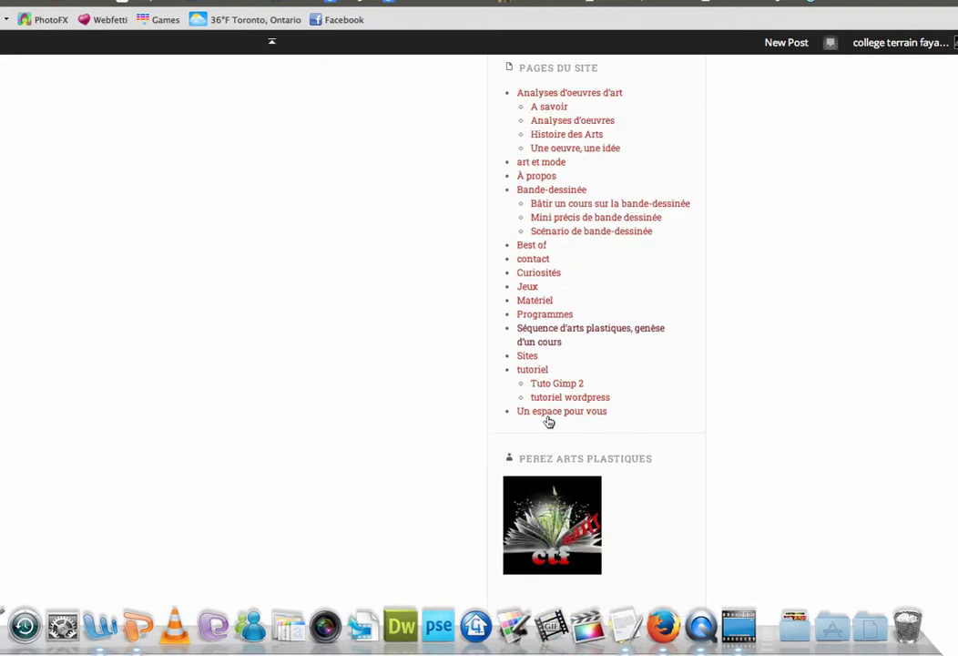
scroll(548, 420, down, 8)
scroll(548, 421, up, 20)
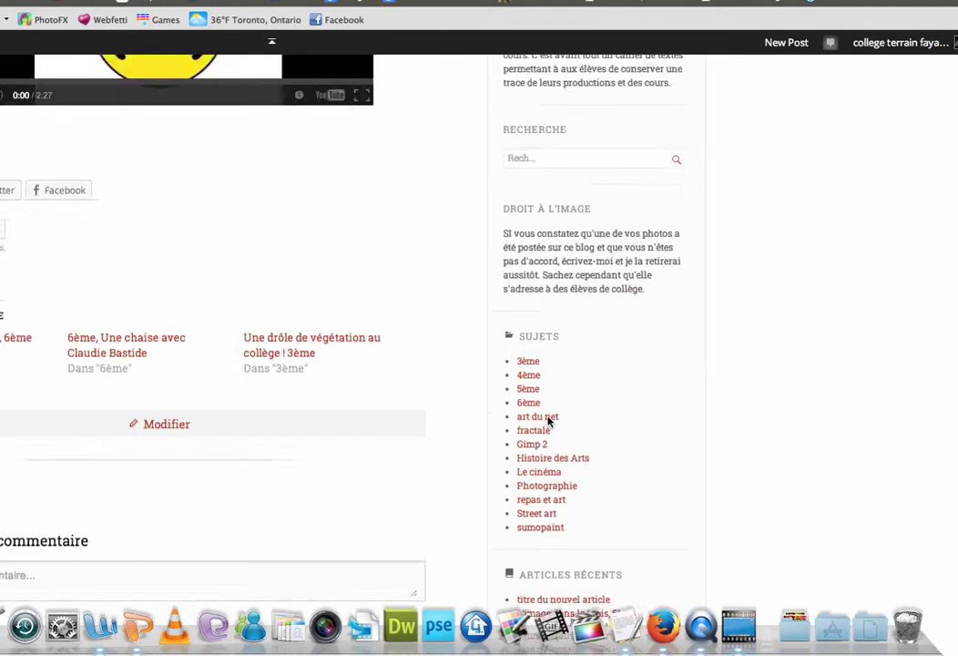
scroll(549, 421, up, 15)
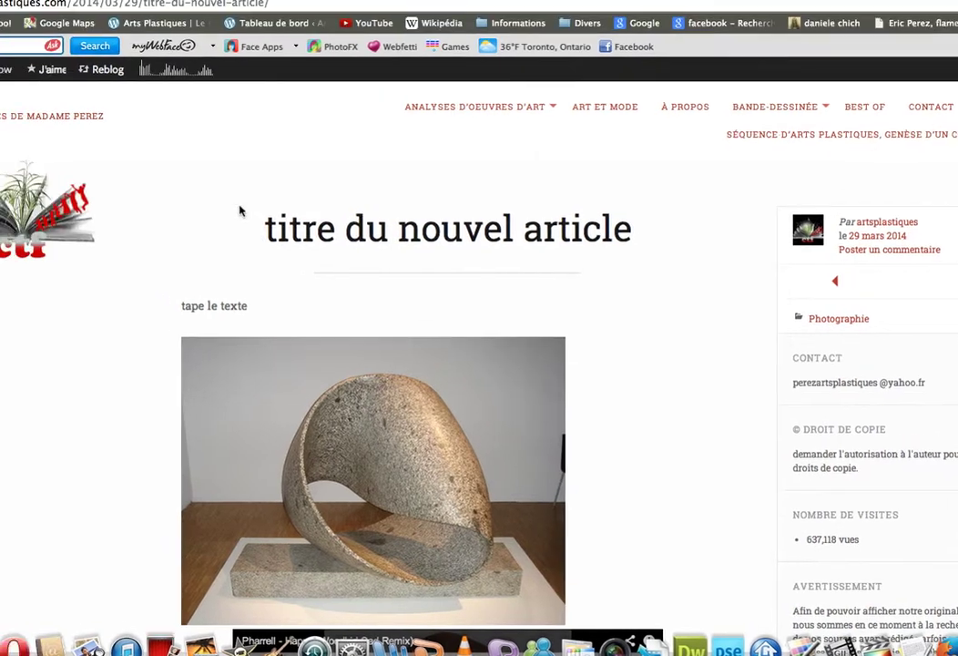
Return to the dashboard's list of all posts and move "titre du nouvel article" to the trash.
mouse_move(146, 218)
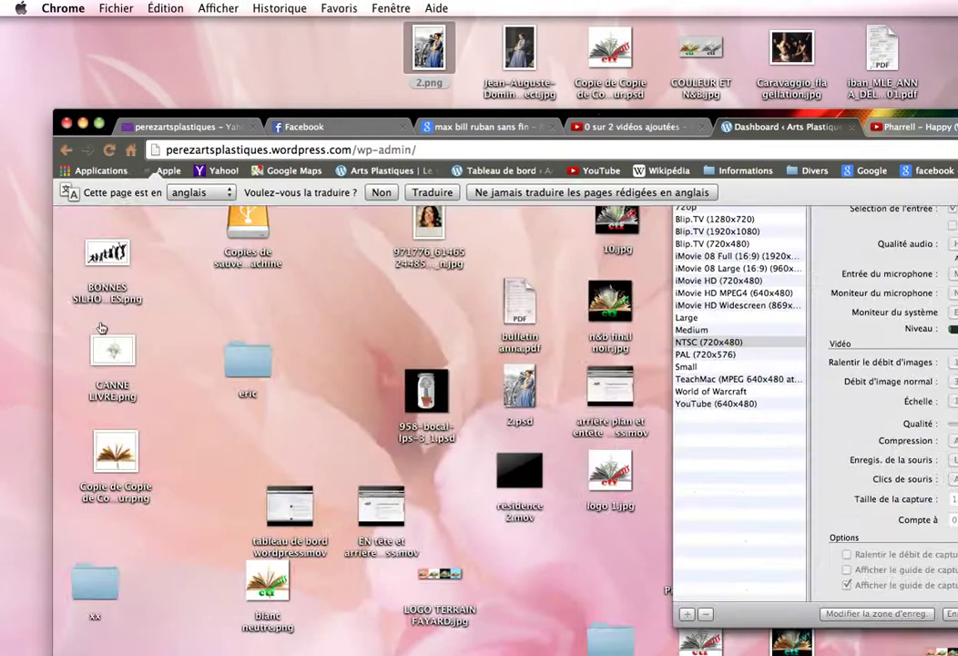
mouse_move(107, 270)
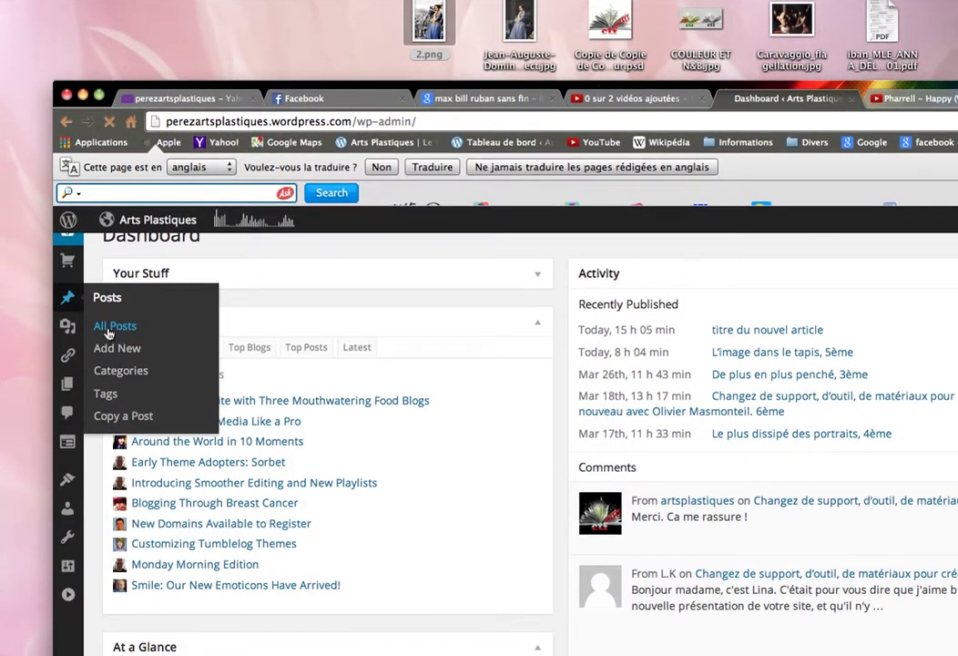
click(110, 339)
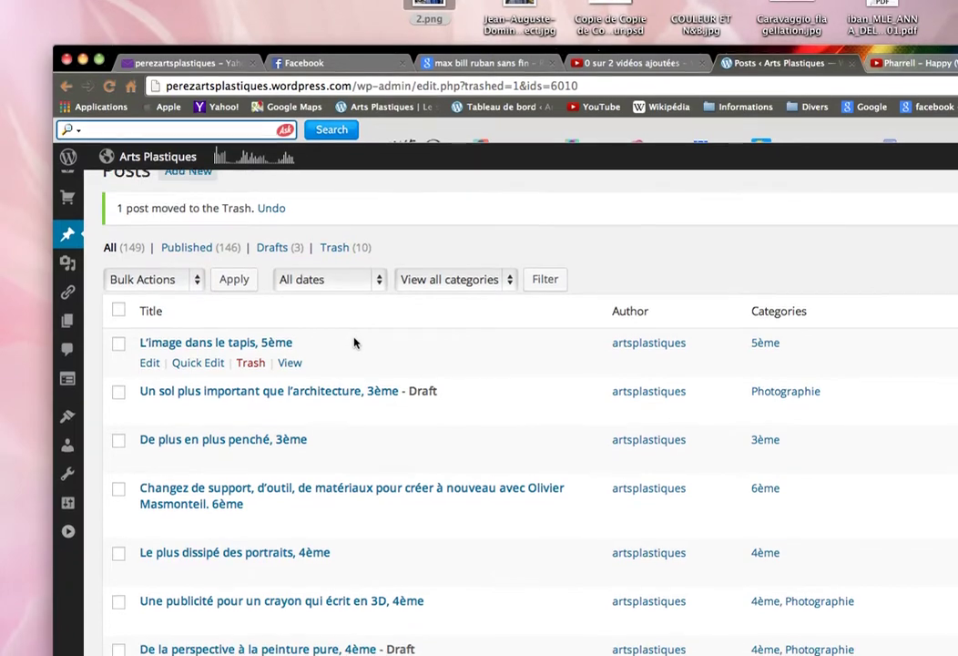
key(F9)
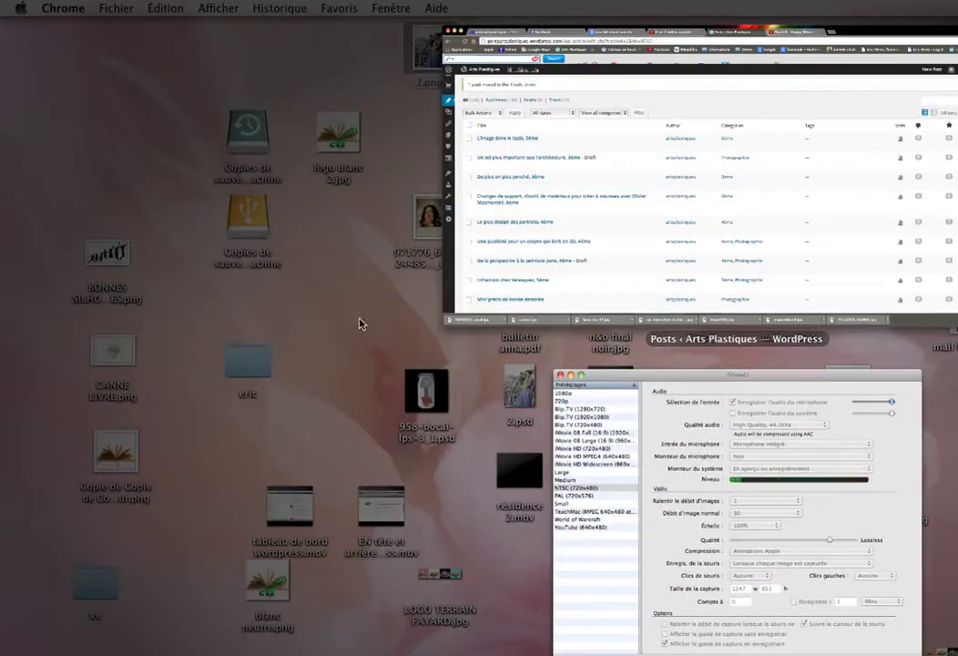